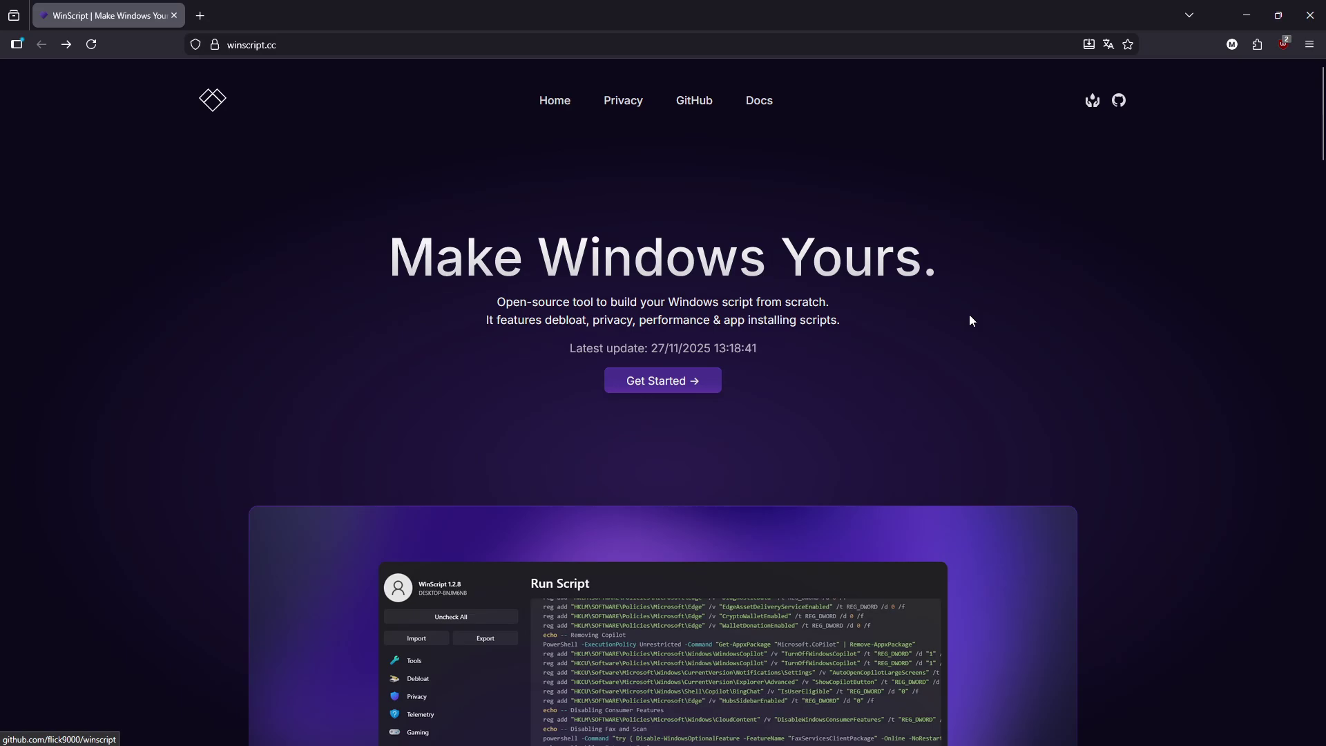
- Open the online version of WinScript from the site's Get Started options
scroll(971, 320, "down", 3)
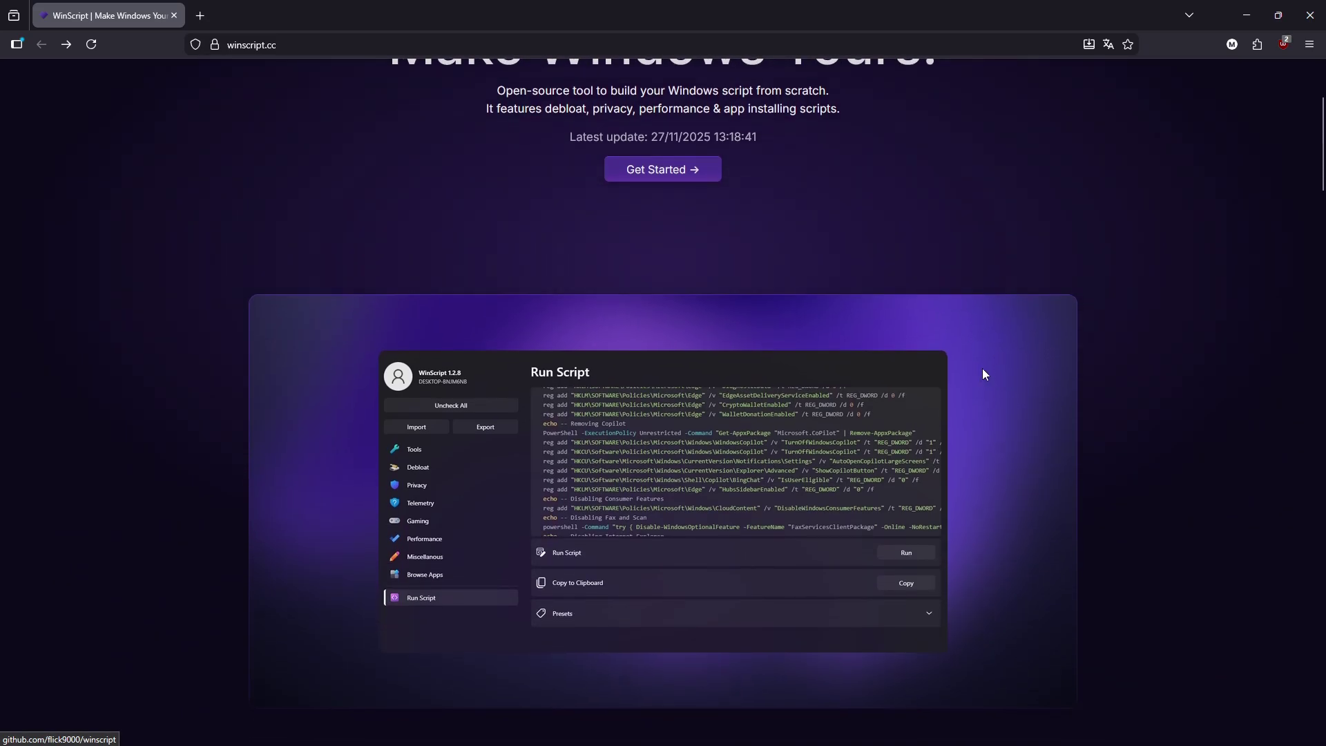
scroll(985, 374, "up", 3)
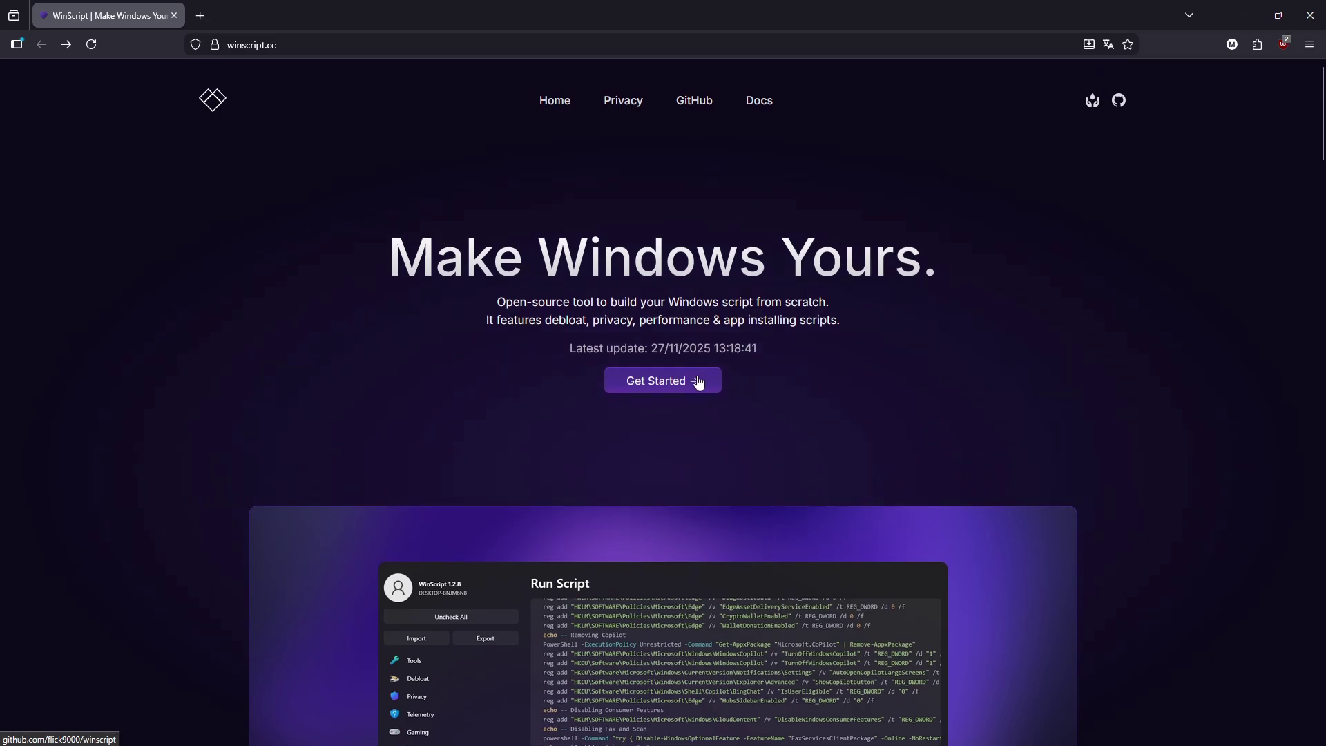
left_click(694, 380)
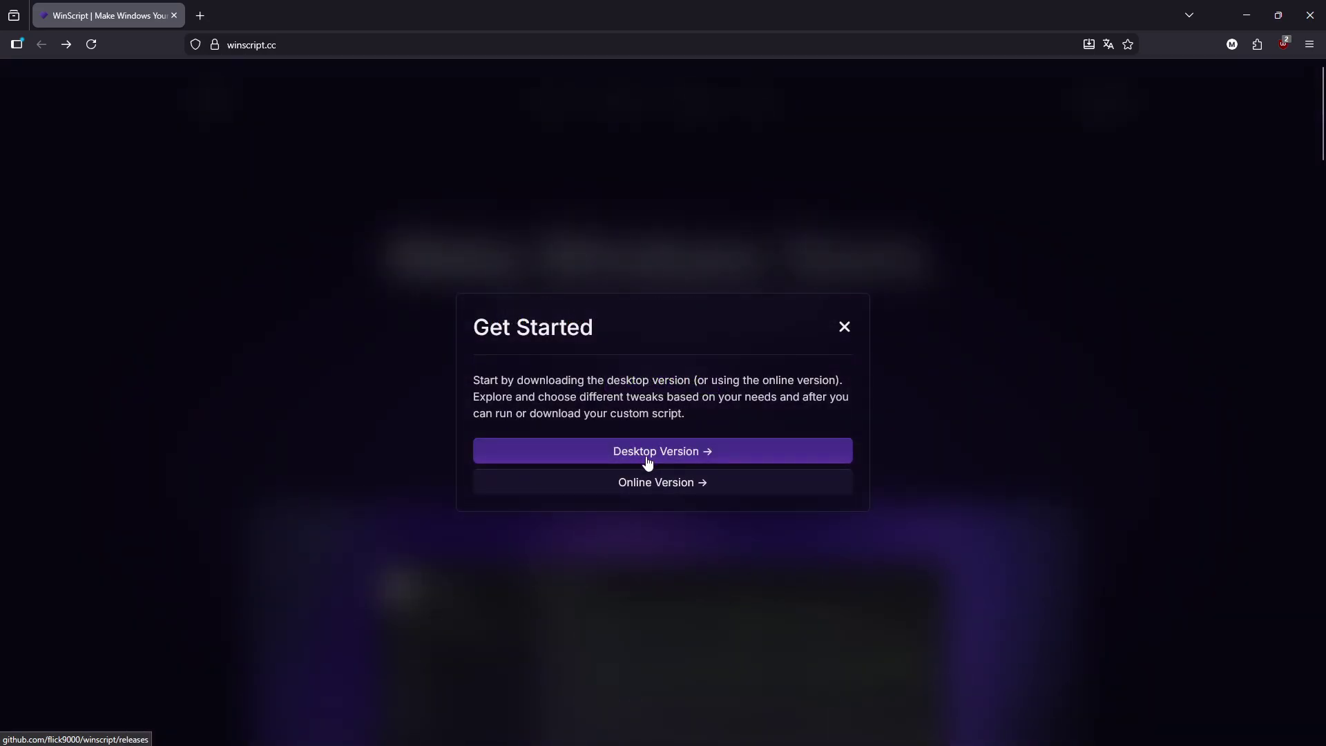
left_click(674, 492)
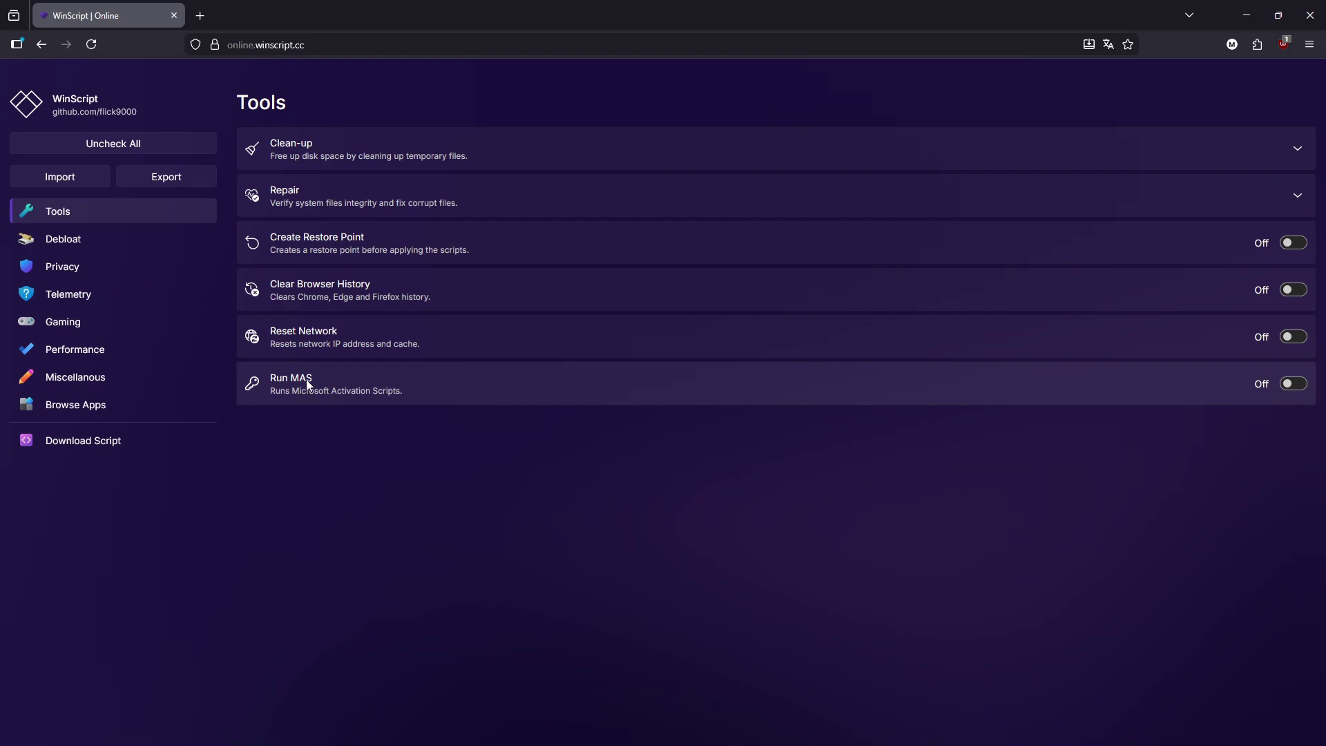
- Look through the Debloat and Privacy tweak categories, ending on the Telemetry category
left_click(94, 239)
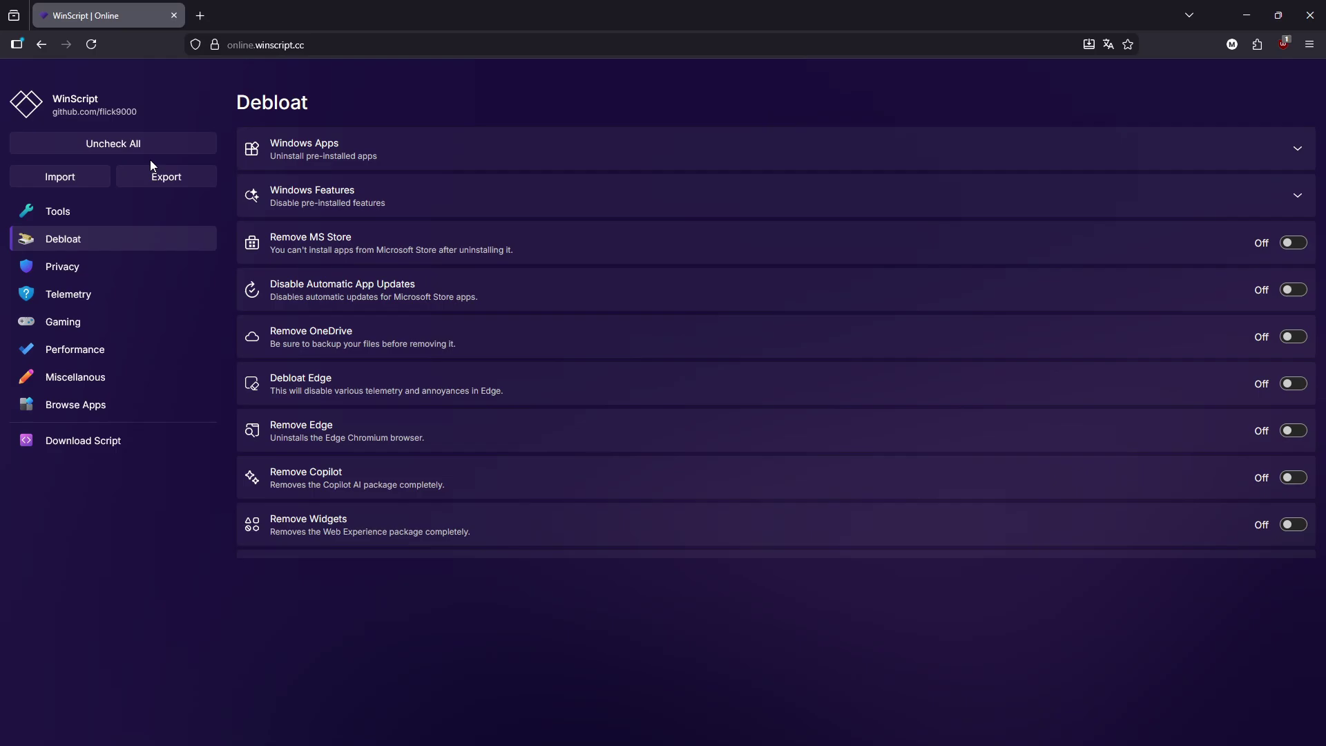
left_click(134, 268)
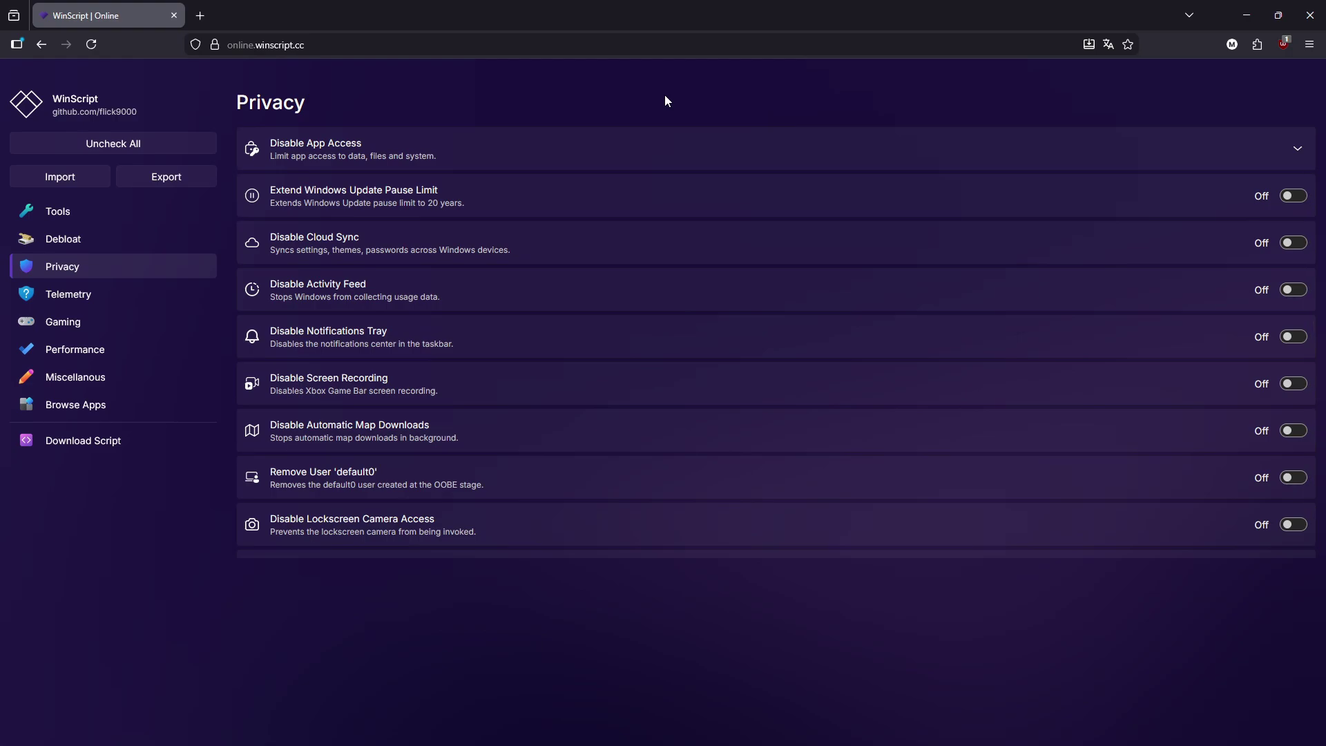
left_click(69, 296)
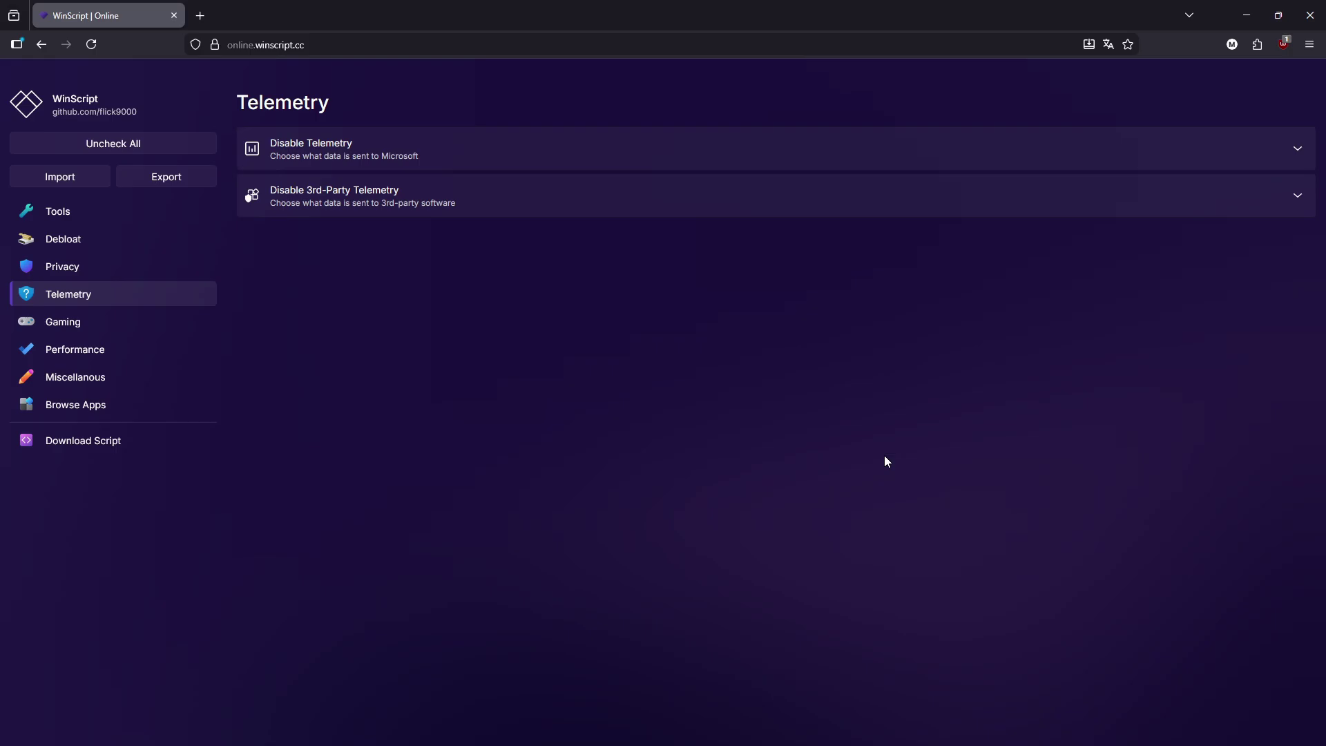
- Examine the options under Disable Telemetry and Disable 3rd-Party Telemetry, collapsing each group after viewing
left_click(657, 151)
scroll(381, 342, "down", 3)
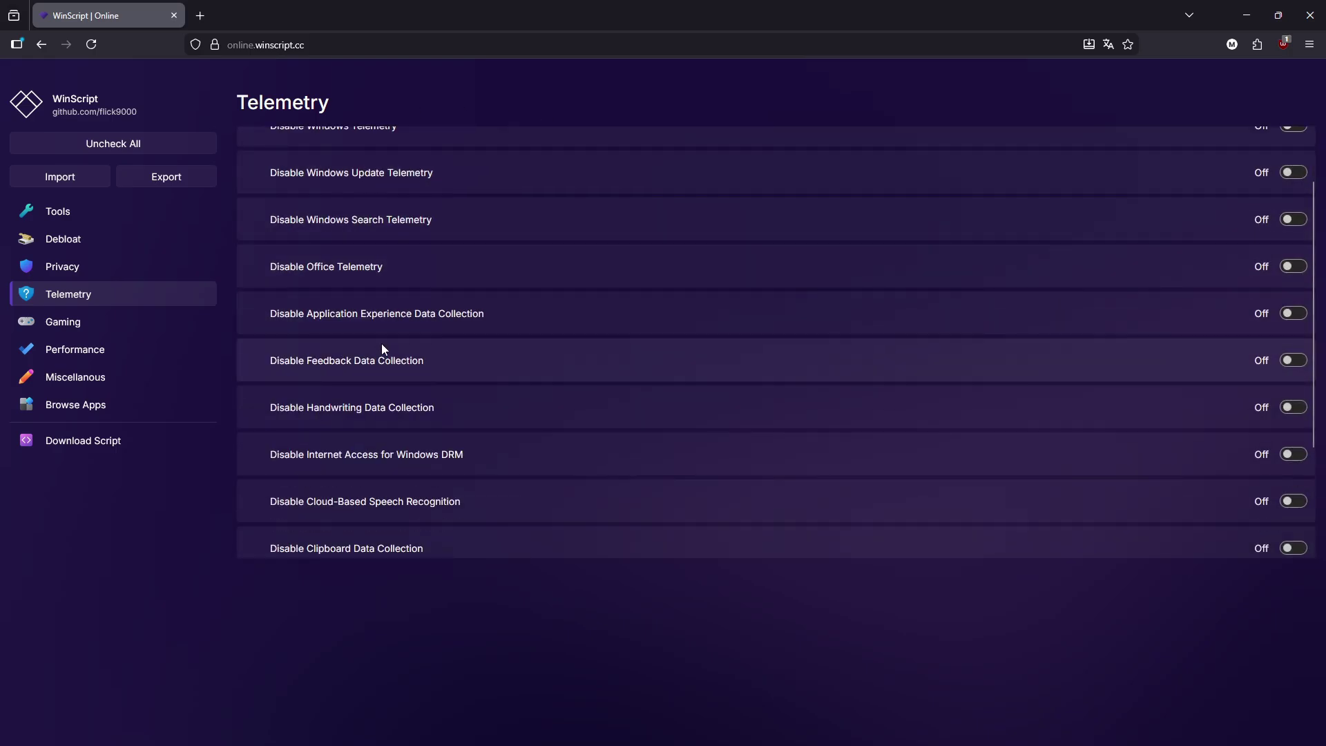
scroll(404, 540, "up", 5)
left_click(371, 151)
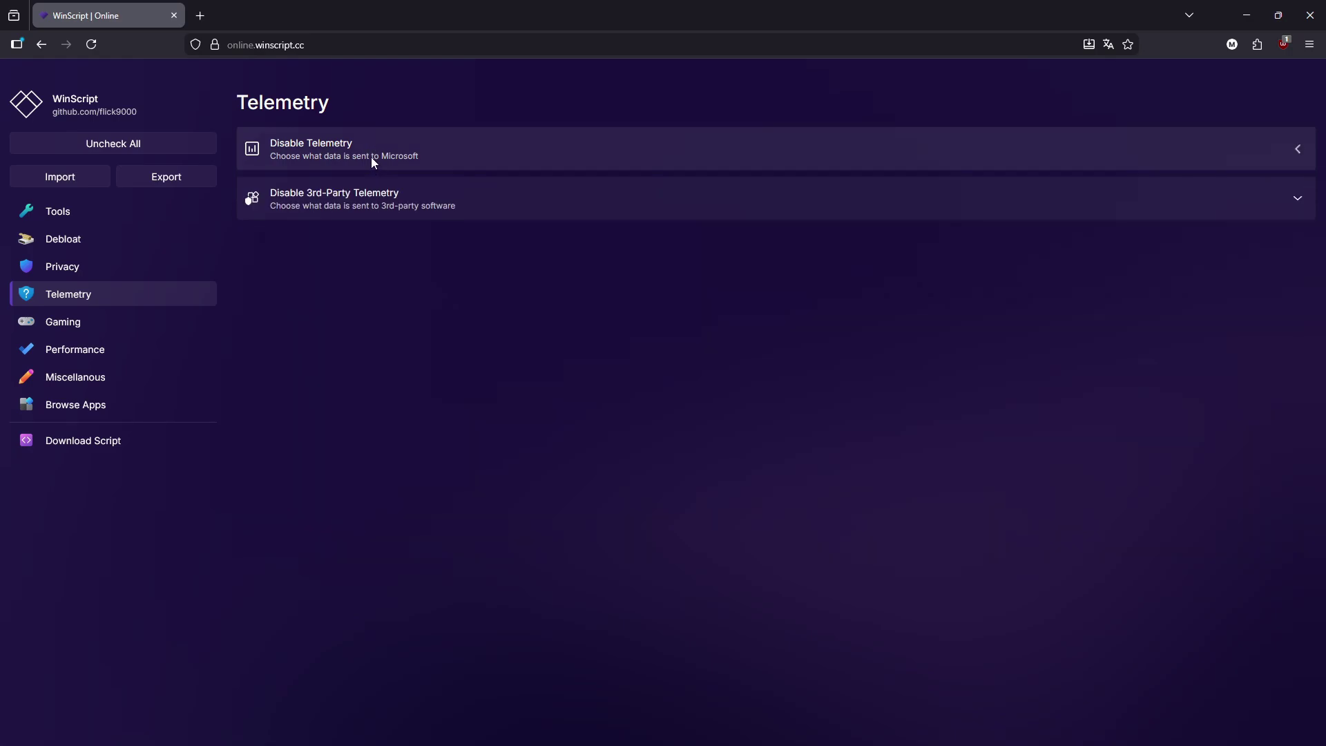
left_click(374, 197)
scroll(455, 259, "down", 1)
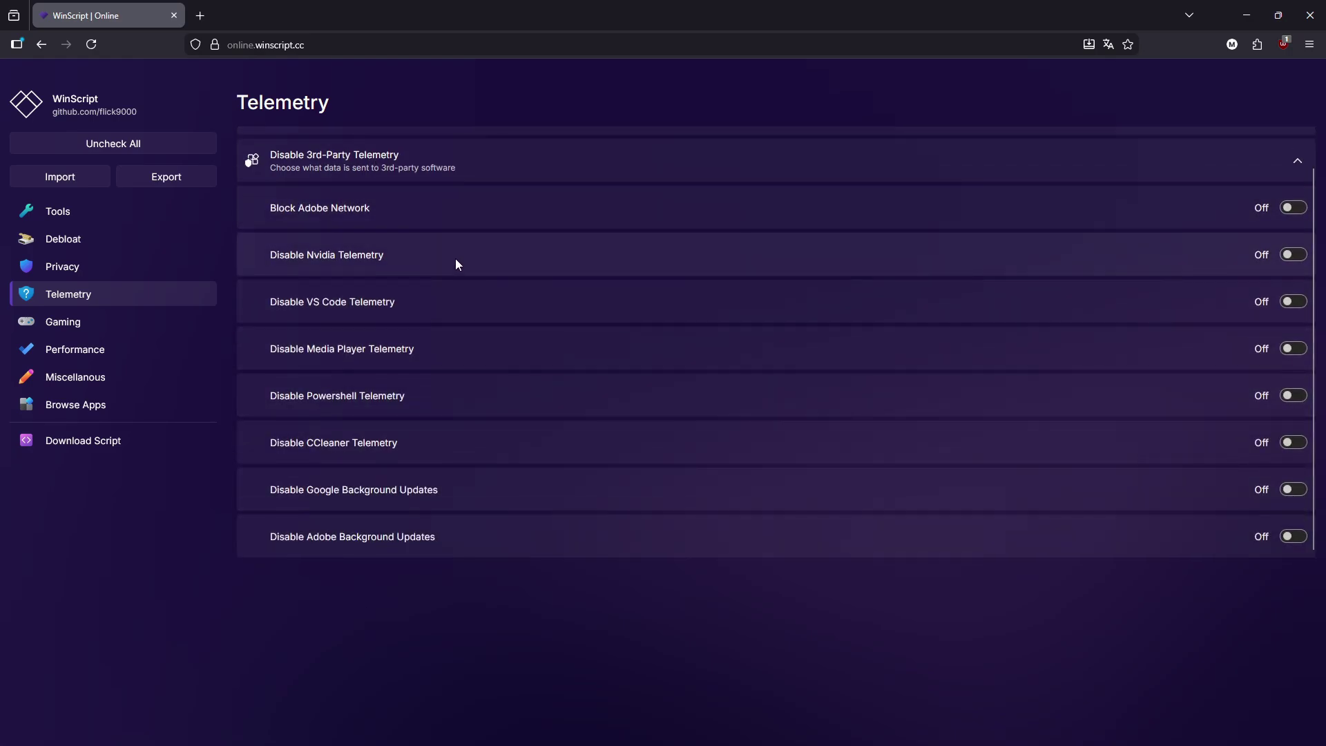
scroll(455, 263, "up", 1)
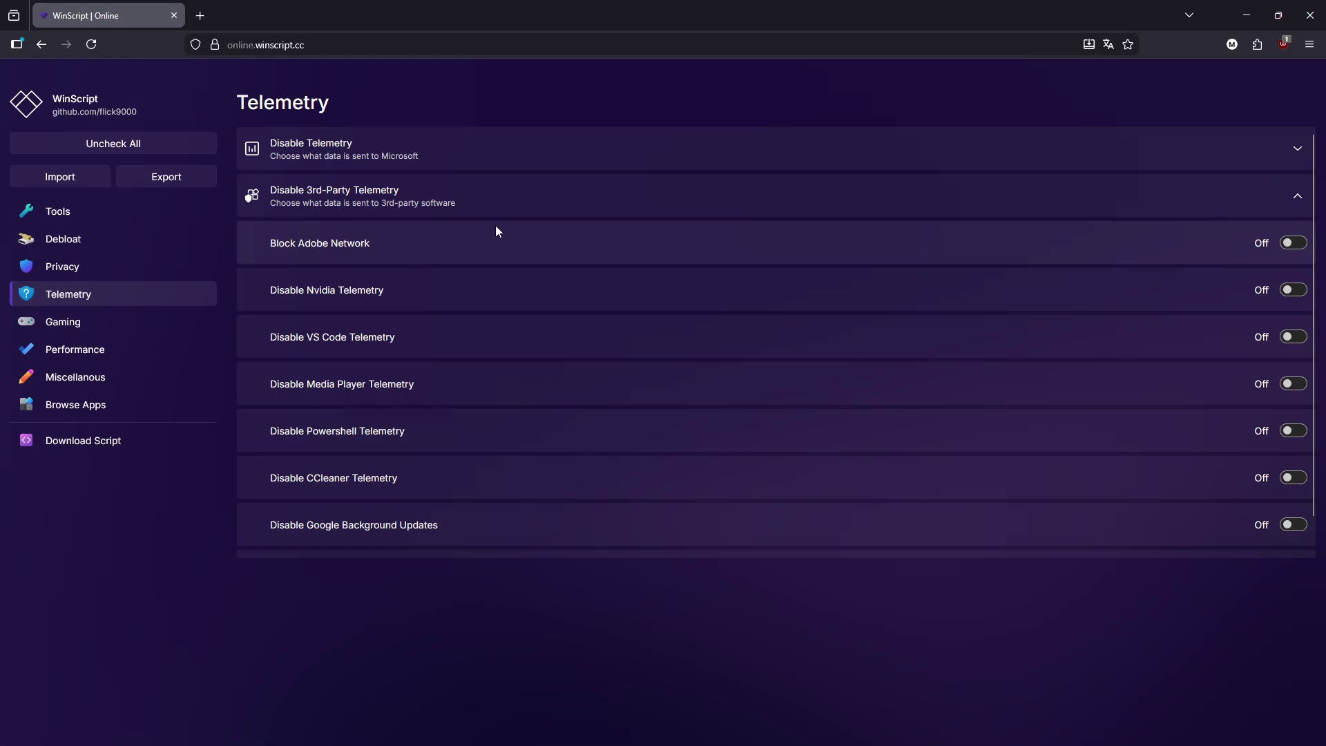
left_click(392, 201)
- Review the Gaming tweaks and the Performance tweaks, including the DNS providers offered under Set as DNS
left_click(73, 322)
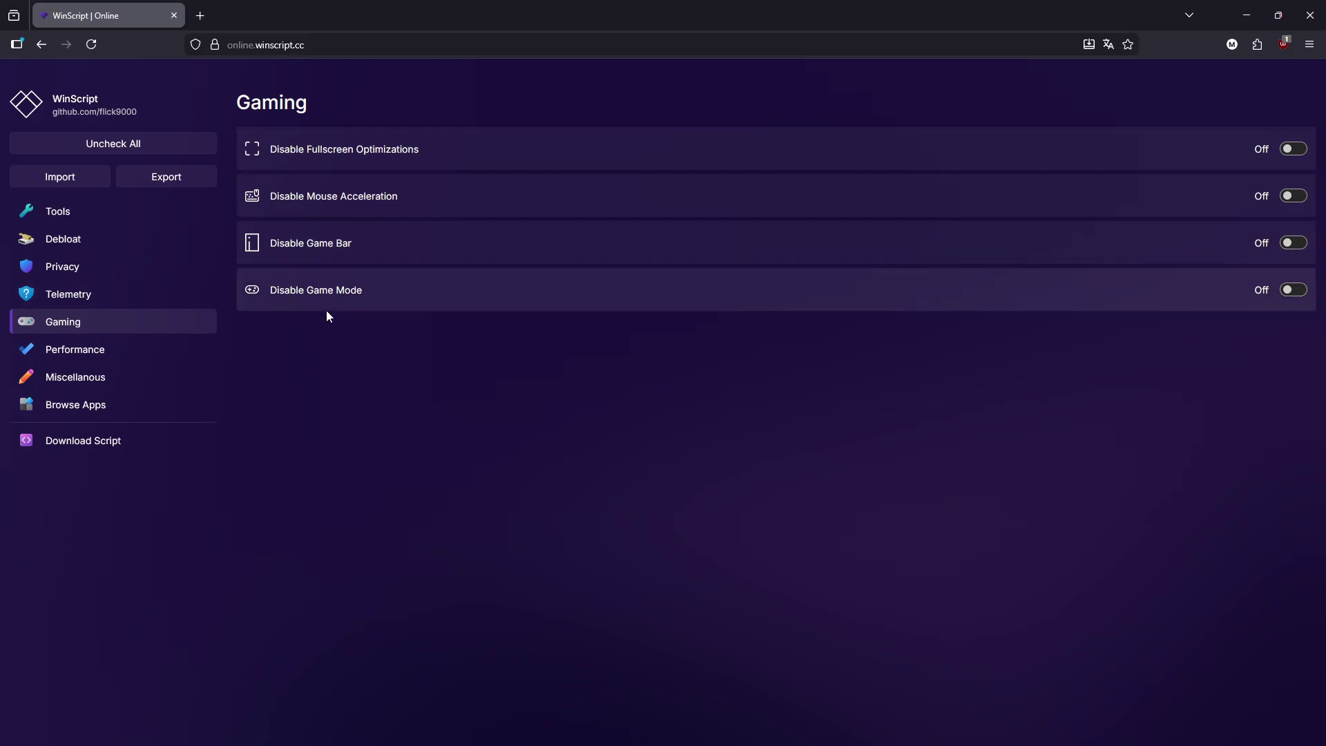
left_click(158, 346)
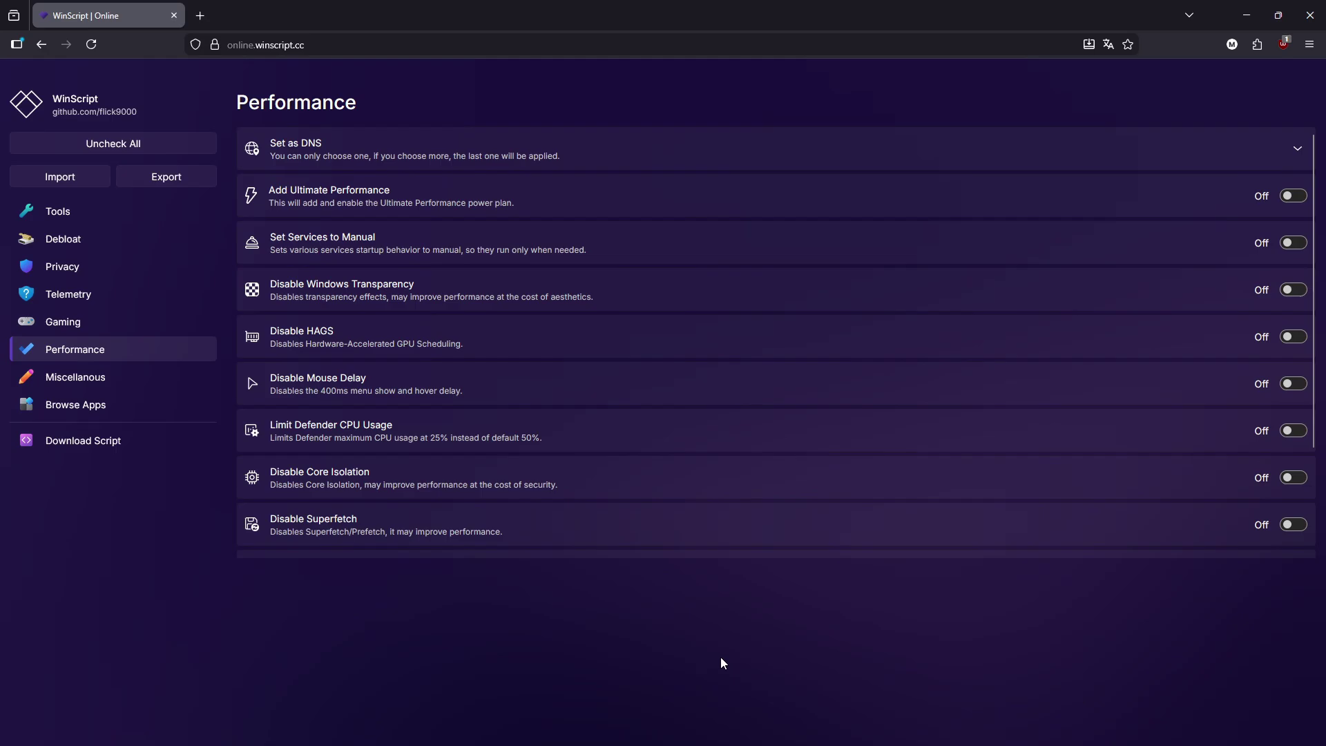
left_click(469, 152)
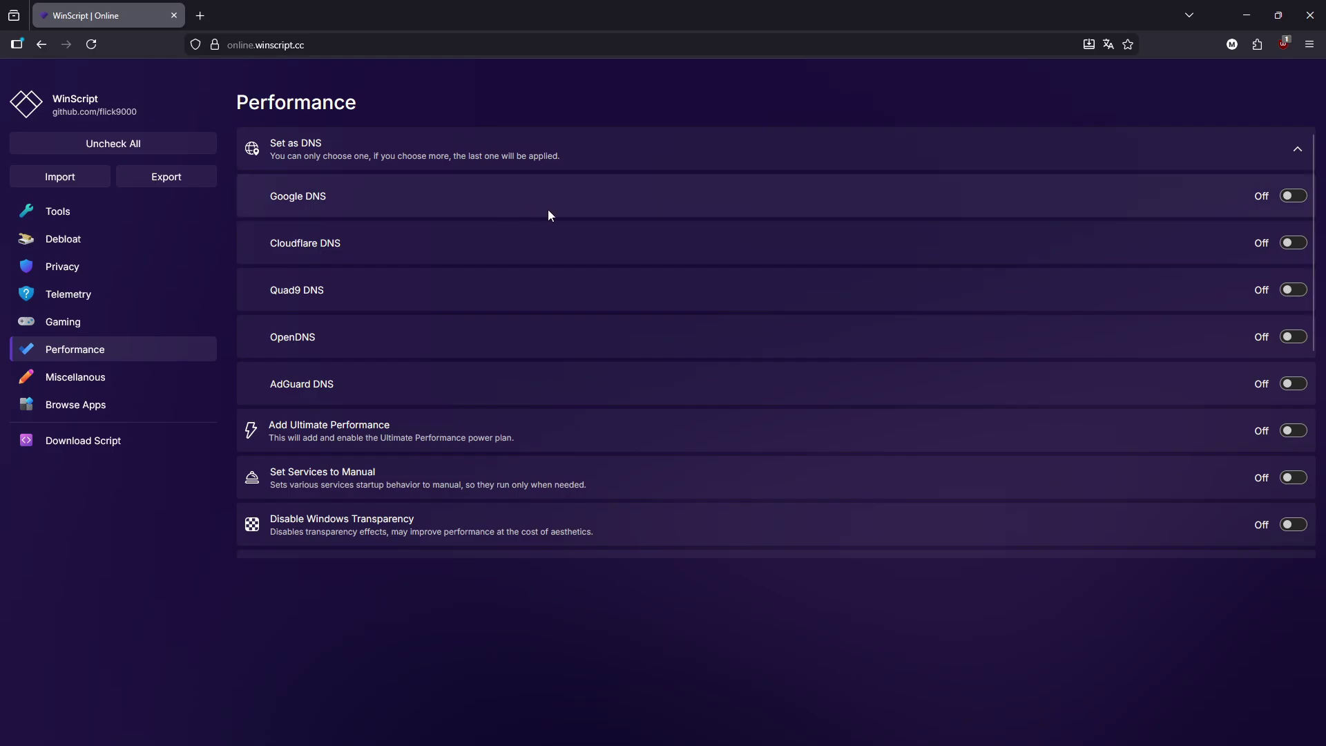
left_click(418, 167)
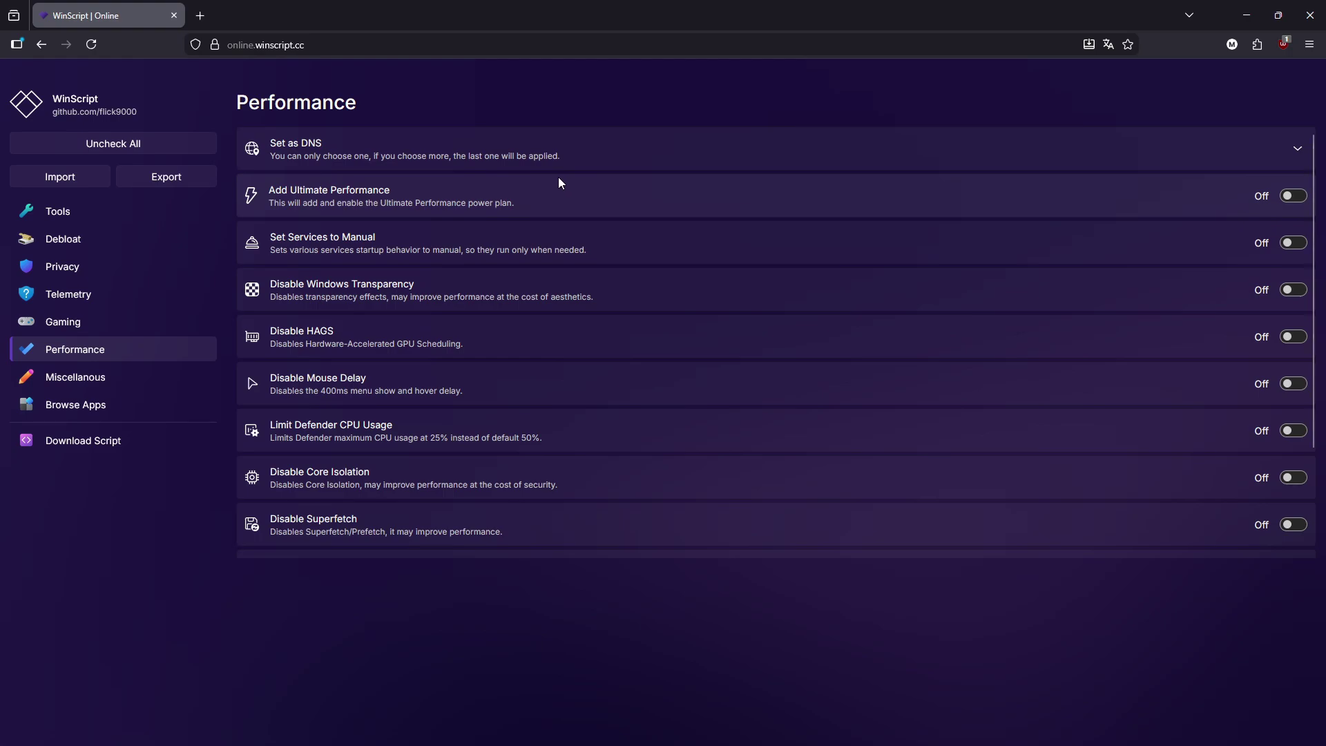
- Read through the whole list of Miscellaneous tweaks without enabling any
left_click(147, 377)
scroll(359, 155, "down", 1)
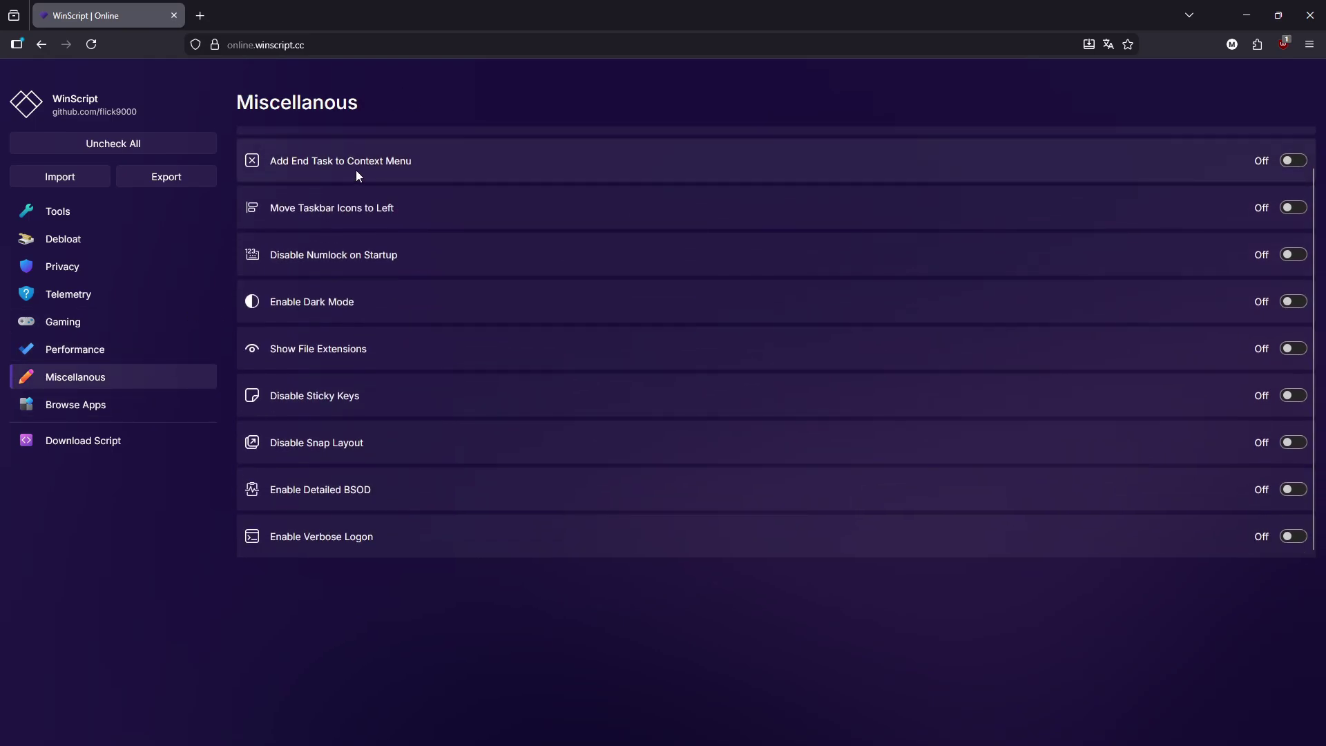
scroll(459, 432, "up", 1)
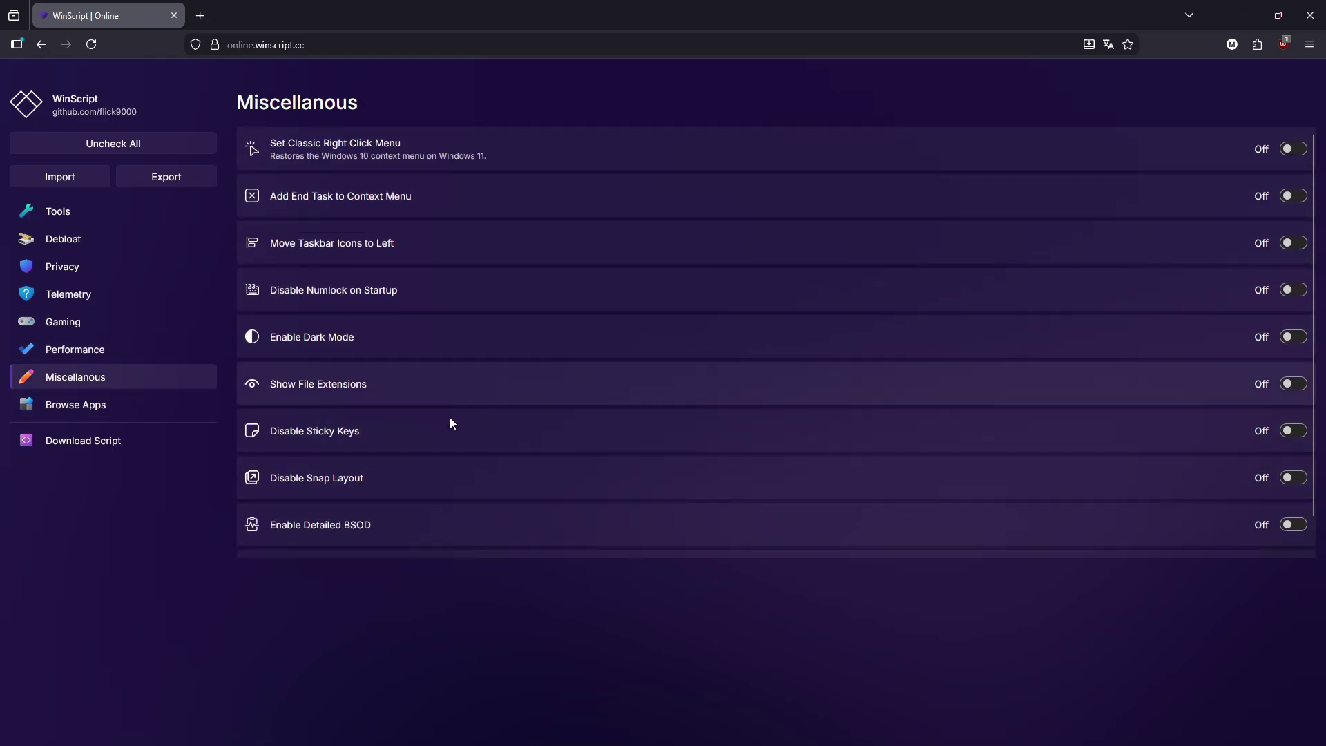
scroll(447, 493, "down", 1)
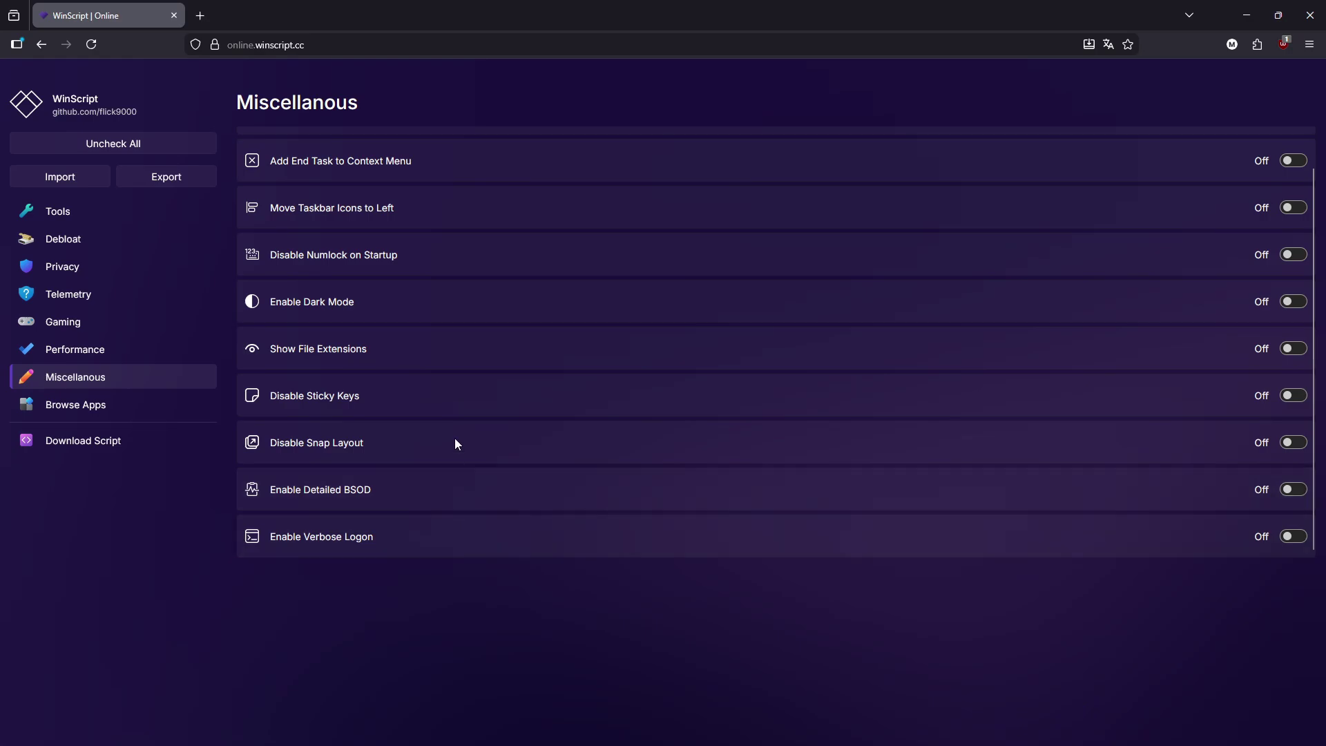
scroll(415, 435, "up", 1)
scroll(387, 463, "down", 1)
scroll(346, 432, "up", 1)
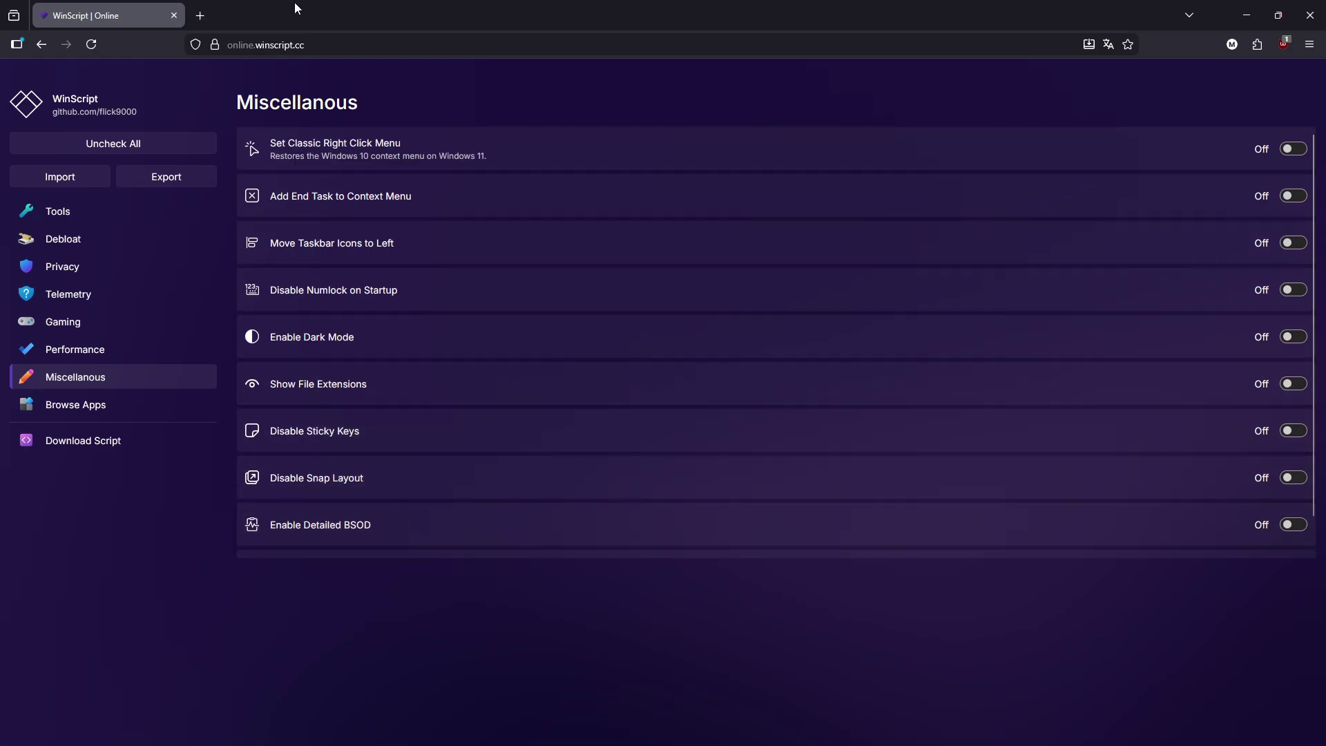
- View the driver packages offered in Browse Apps and collapse the Drivers group
left_click(80, 409)
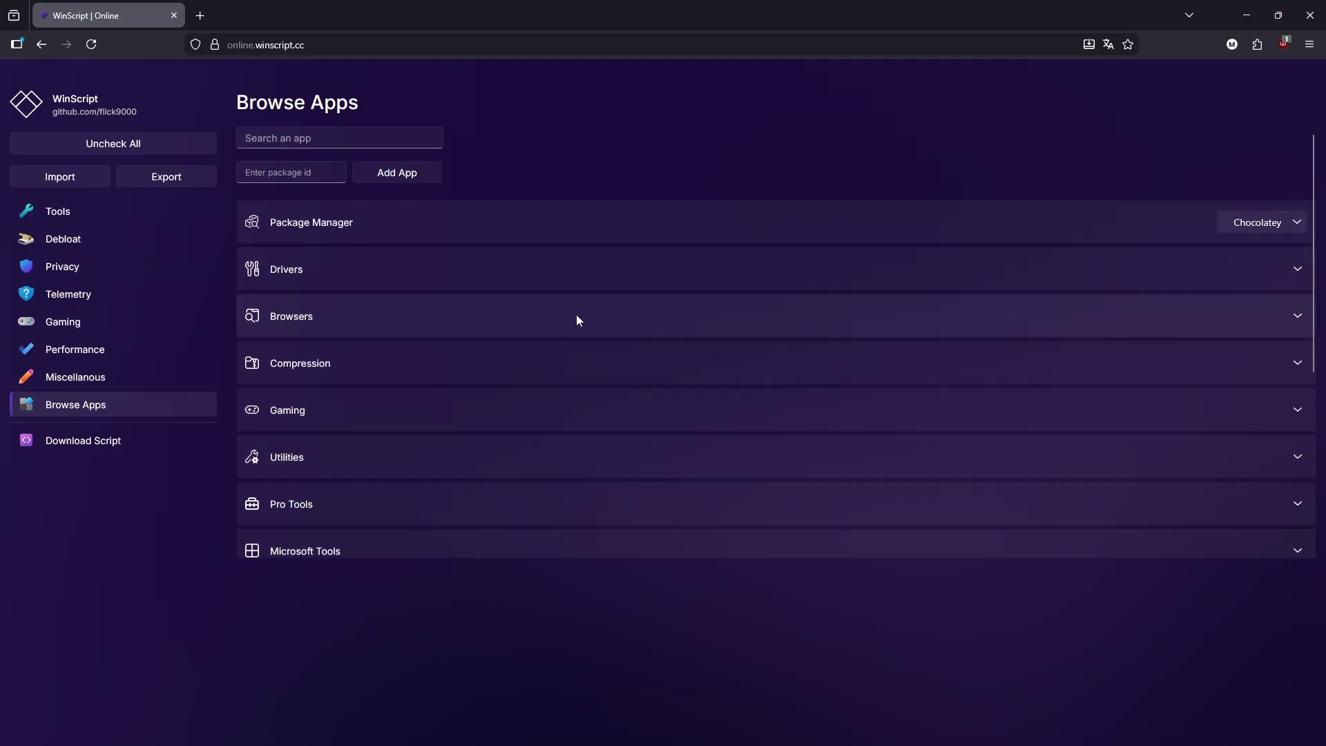
left_click(458, 273)
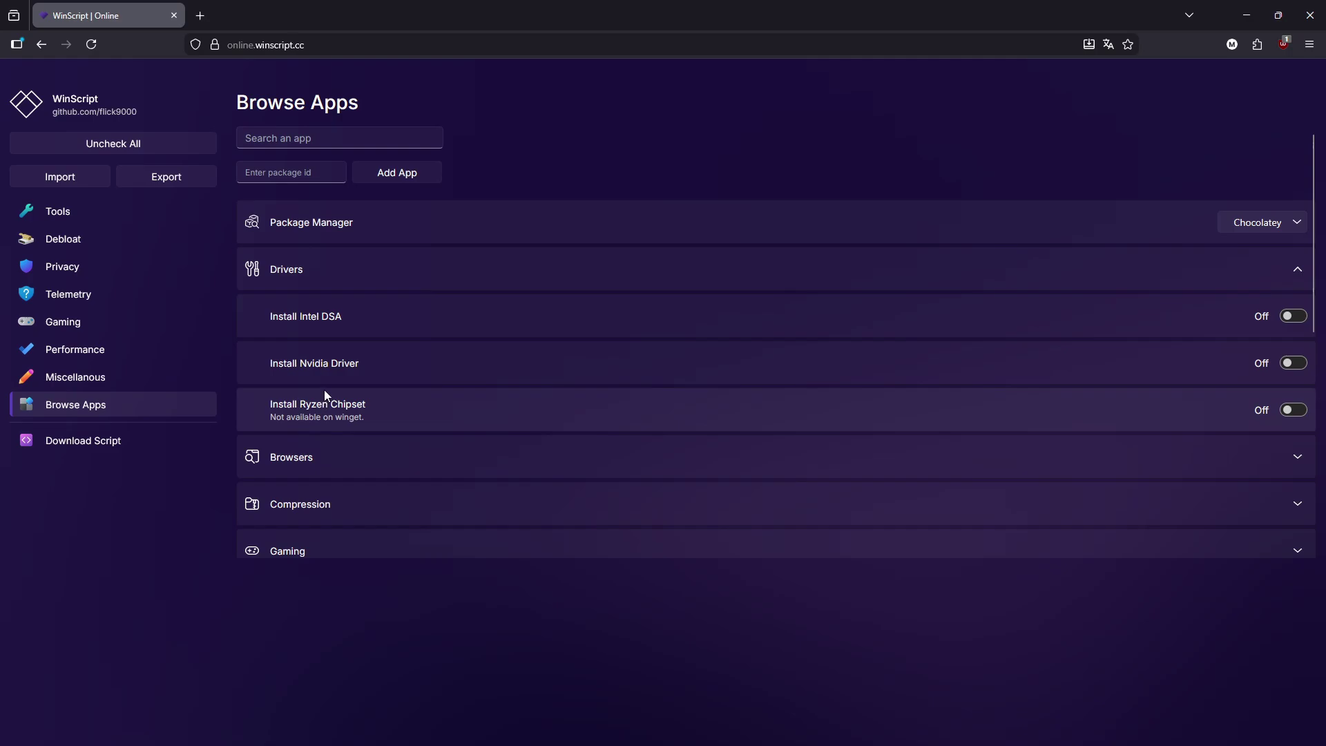
left_click(322, 269)
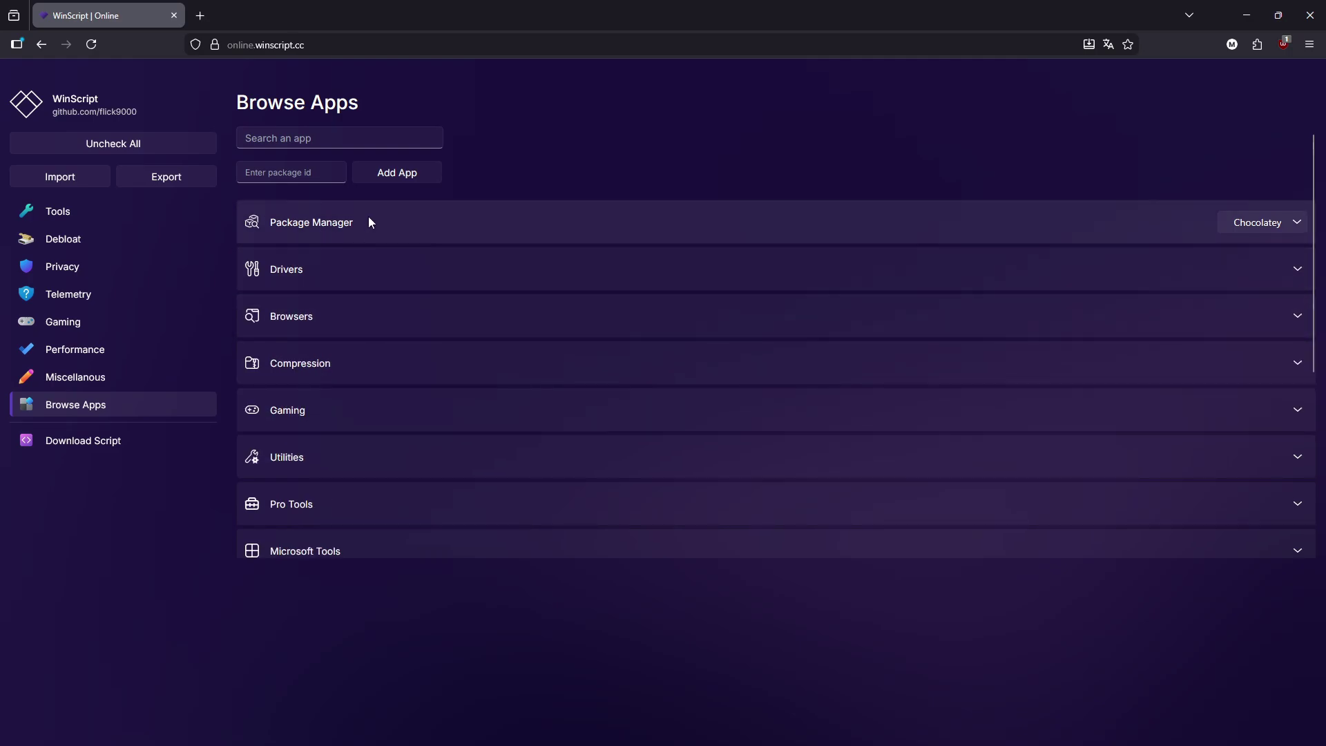
- Look through the installable web browsers in the Browsers group and collapse it again
left_click(331, 316)
left_click(335, 314)
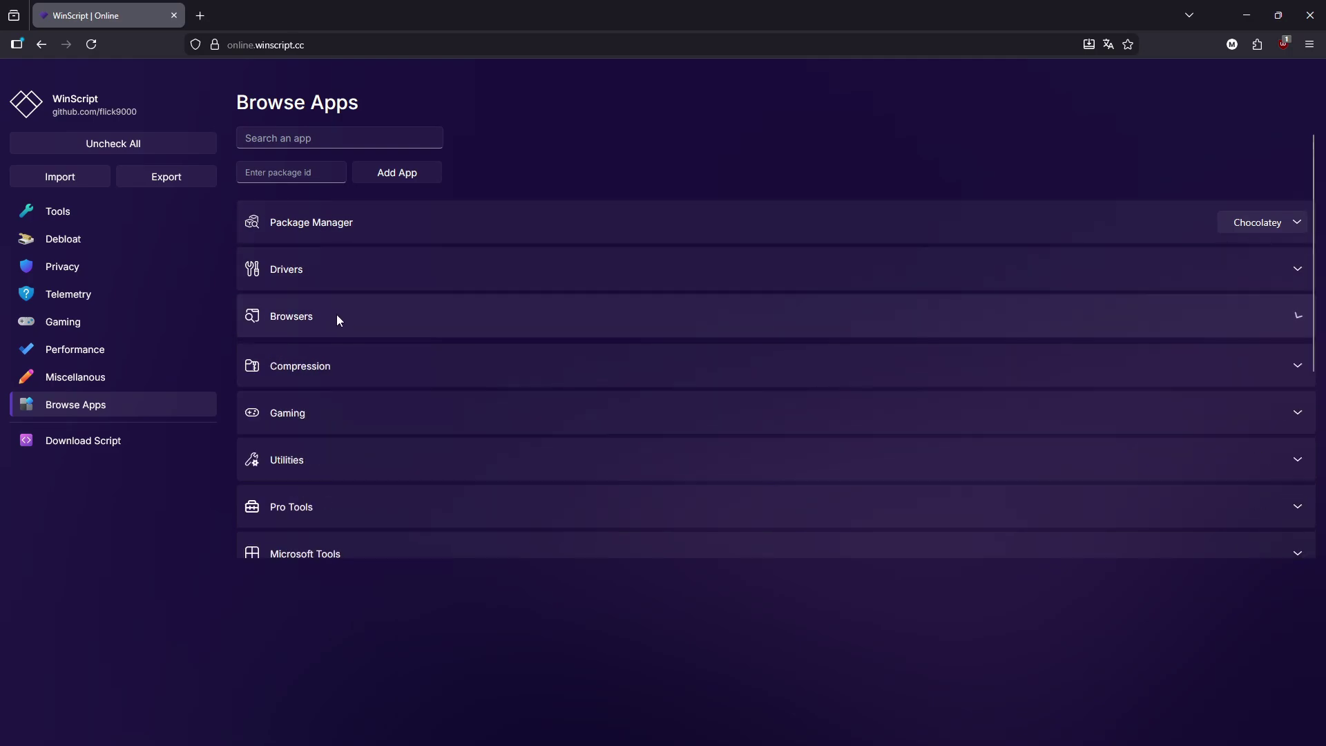
left_click(337, 314)
scroll(337, 315, "down", 1)
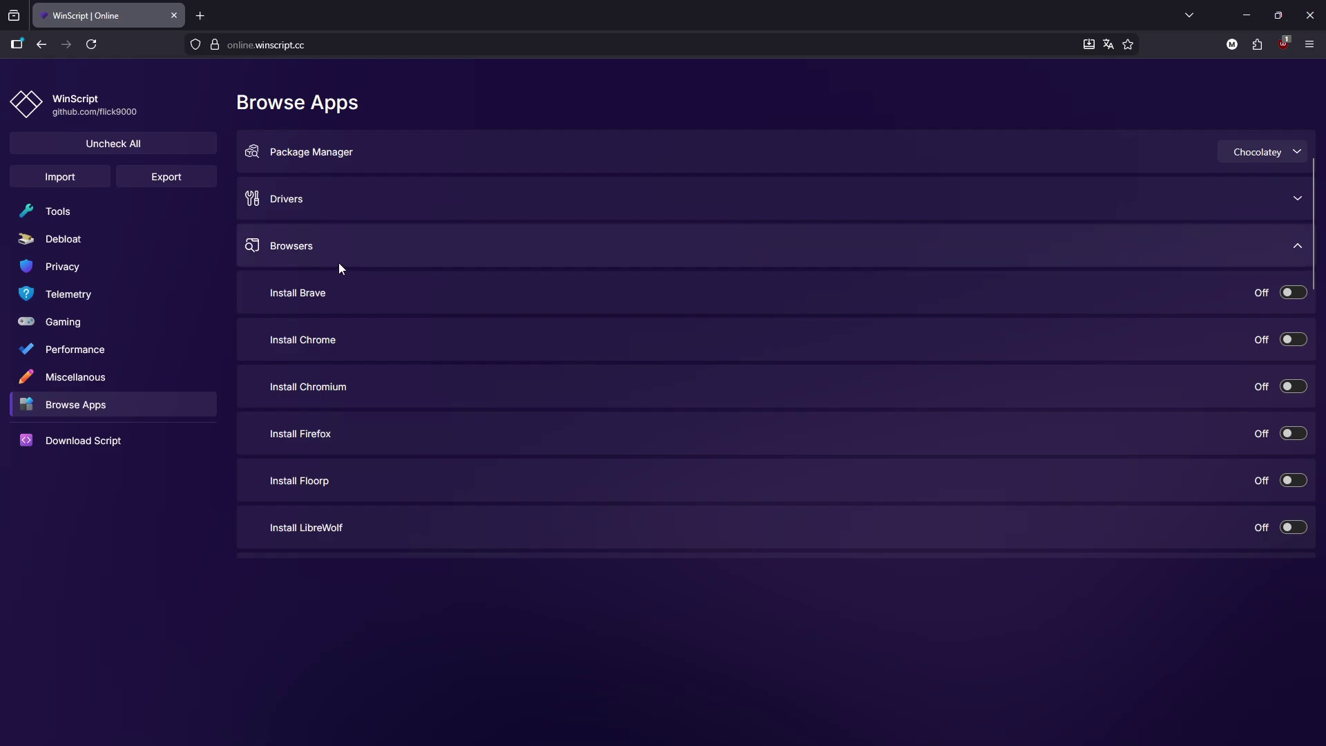
scroll(362, 280, "down", 5)
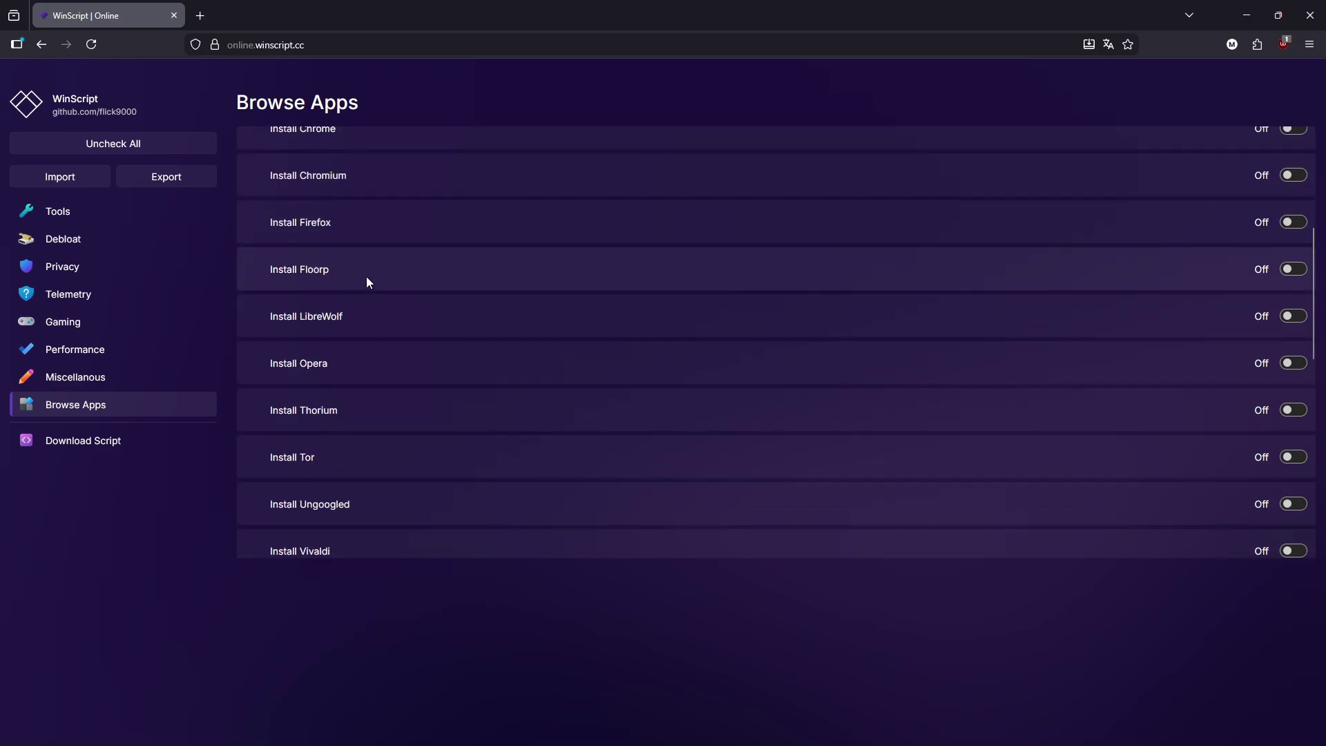
scroll(363, 433, "up", 6)
left_click(330, 317)
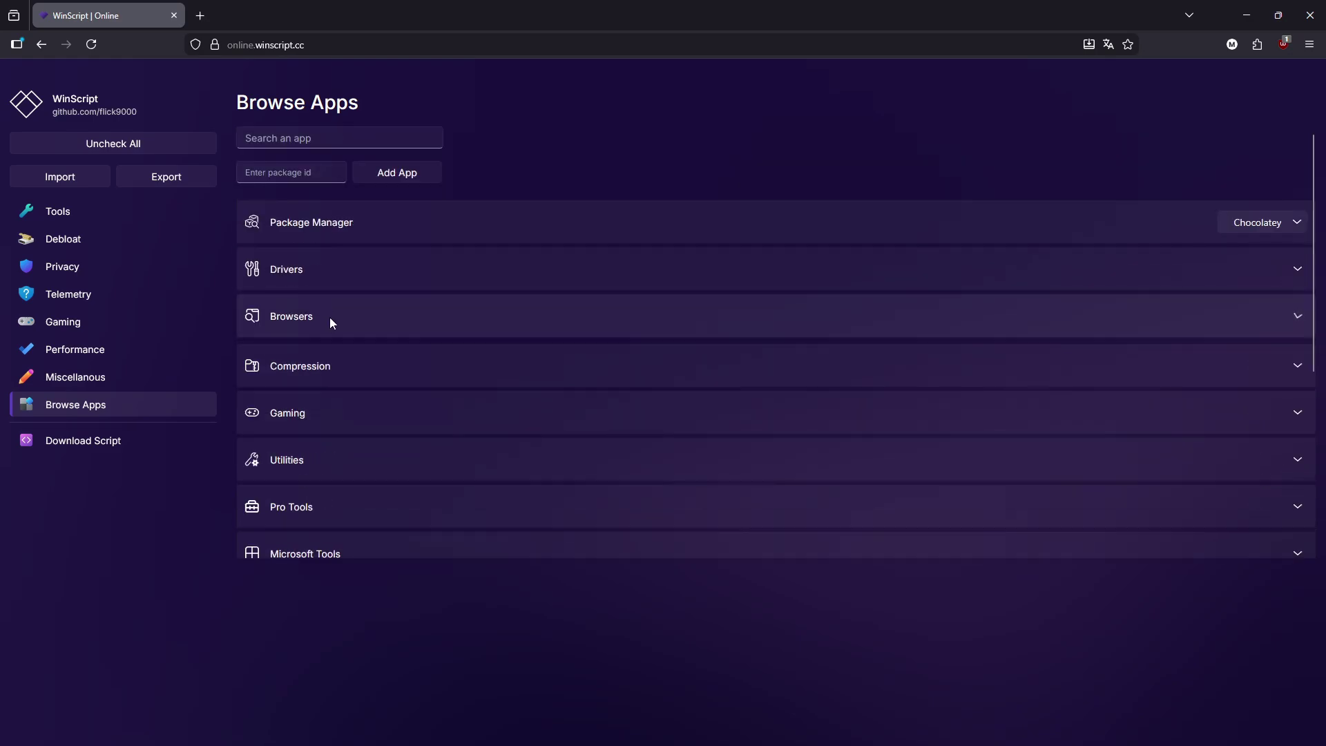
- View the archive programs offered in the Compression group and collapse it
left_click(337, 365)
scroll(350, 350, "down", 2)
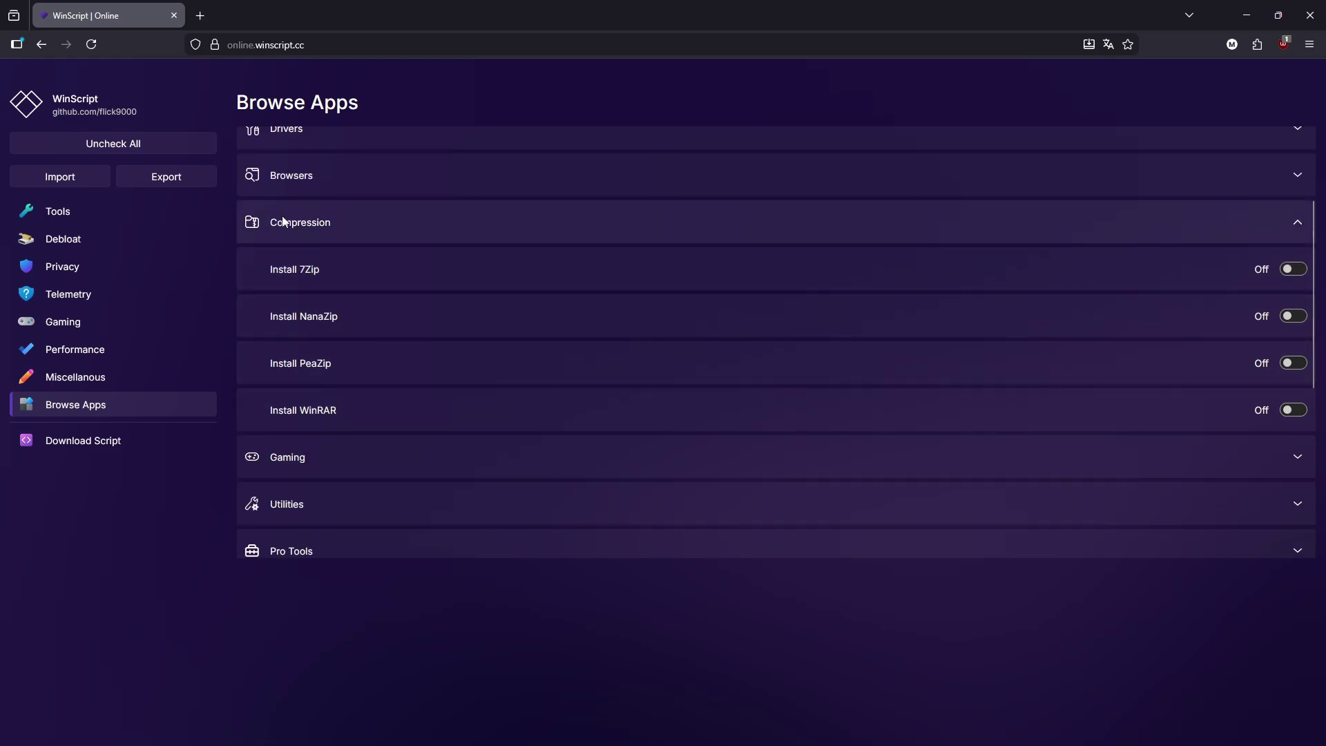
left_click(319, 223)
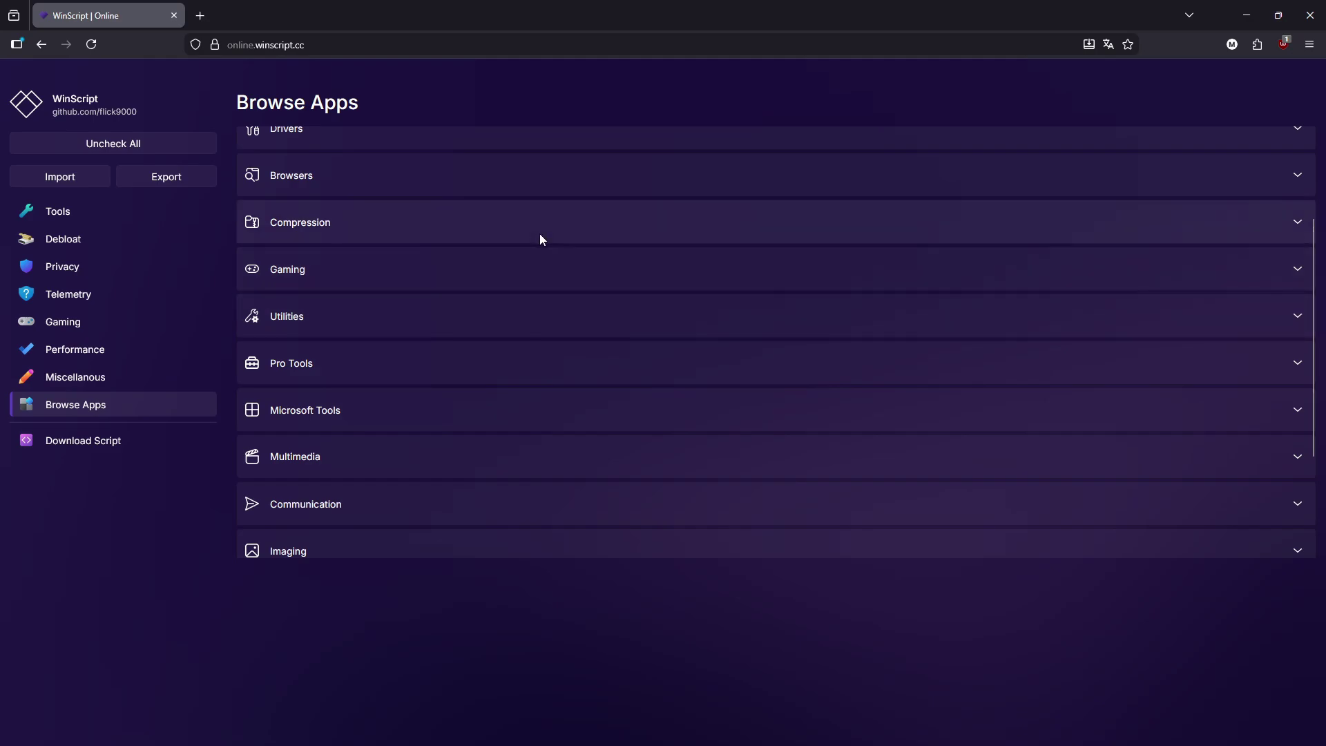
- Look through the apps in the Utilities and Security groups, collapsing each one after viewing
left_click(424, 311)
scroll(387, 325, "down", 1)
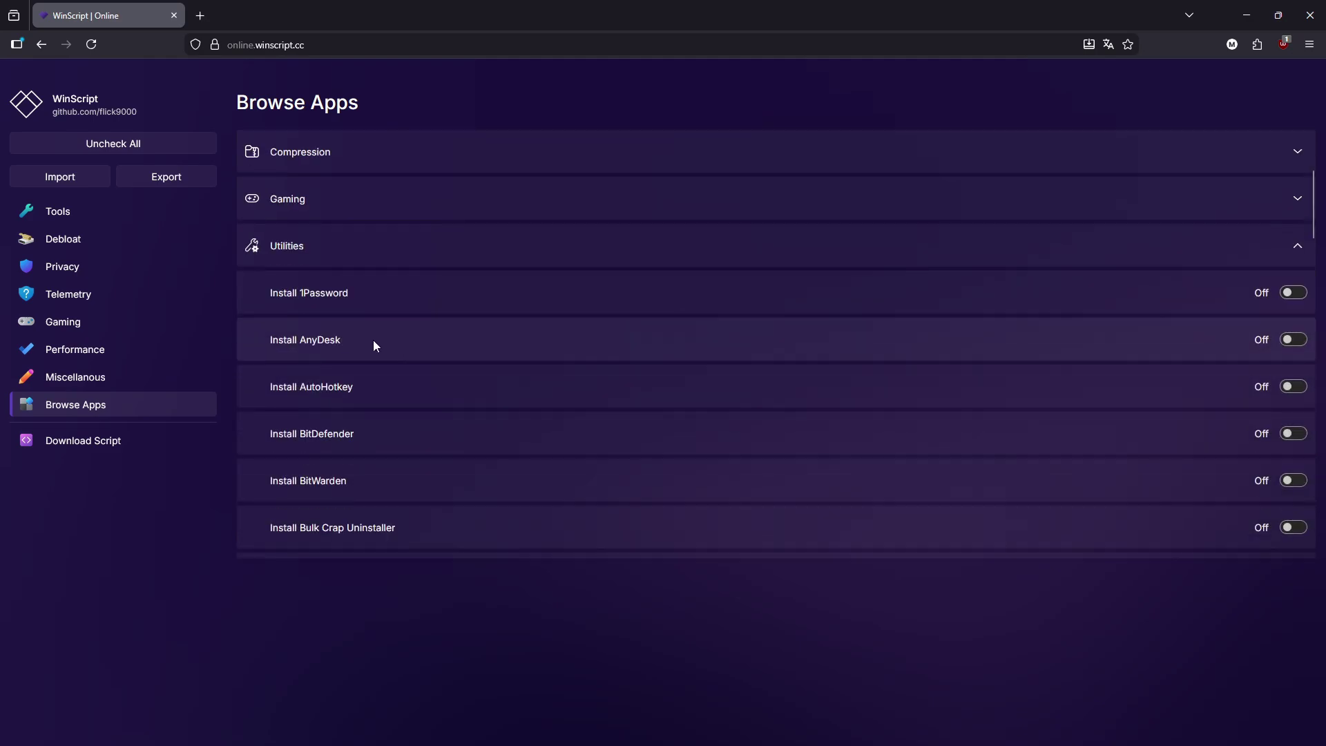
scroll(352, 345, "down", 2)
scroll(332, 240, "up", 1)
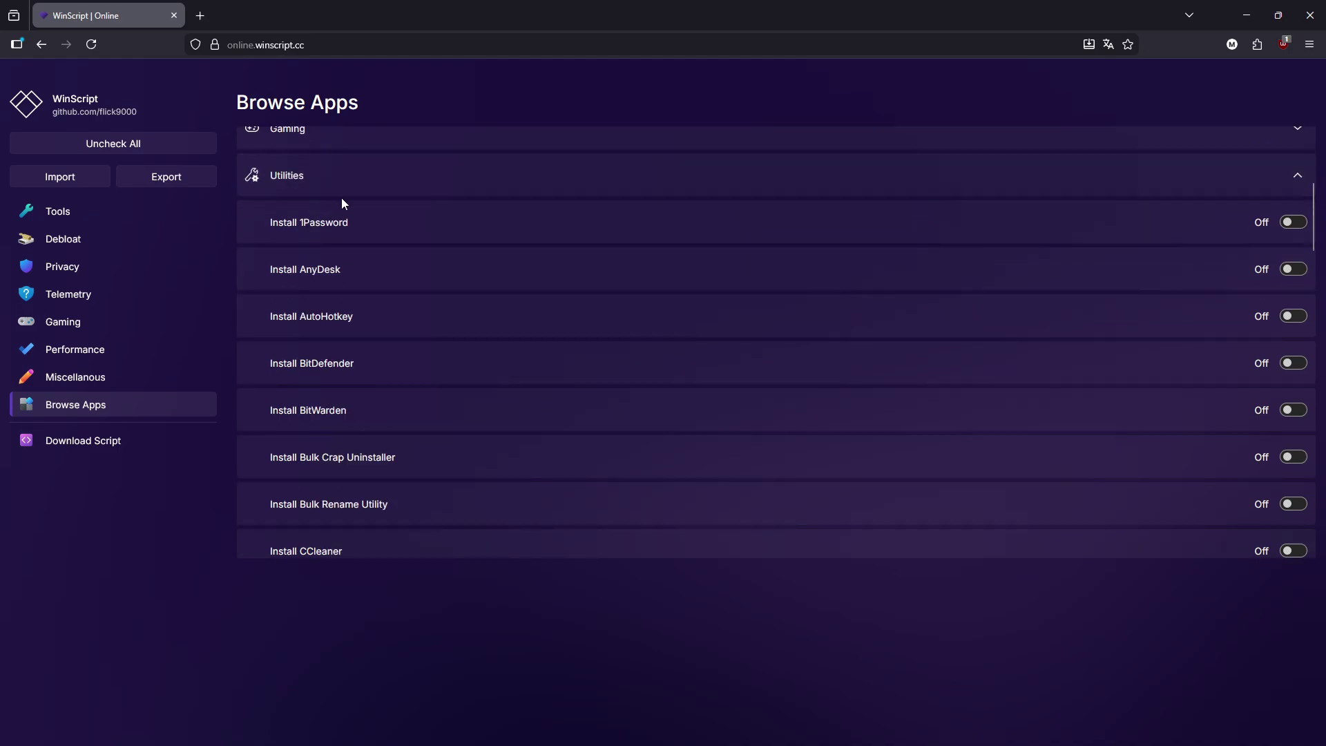
left_click(346, 190)
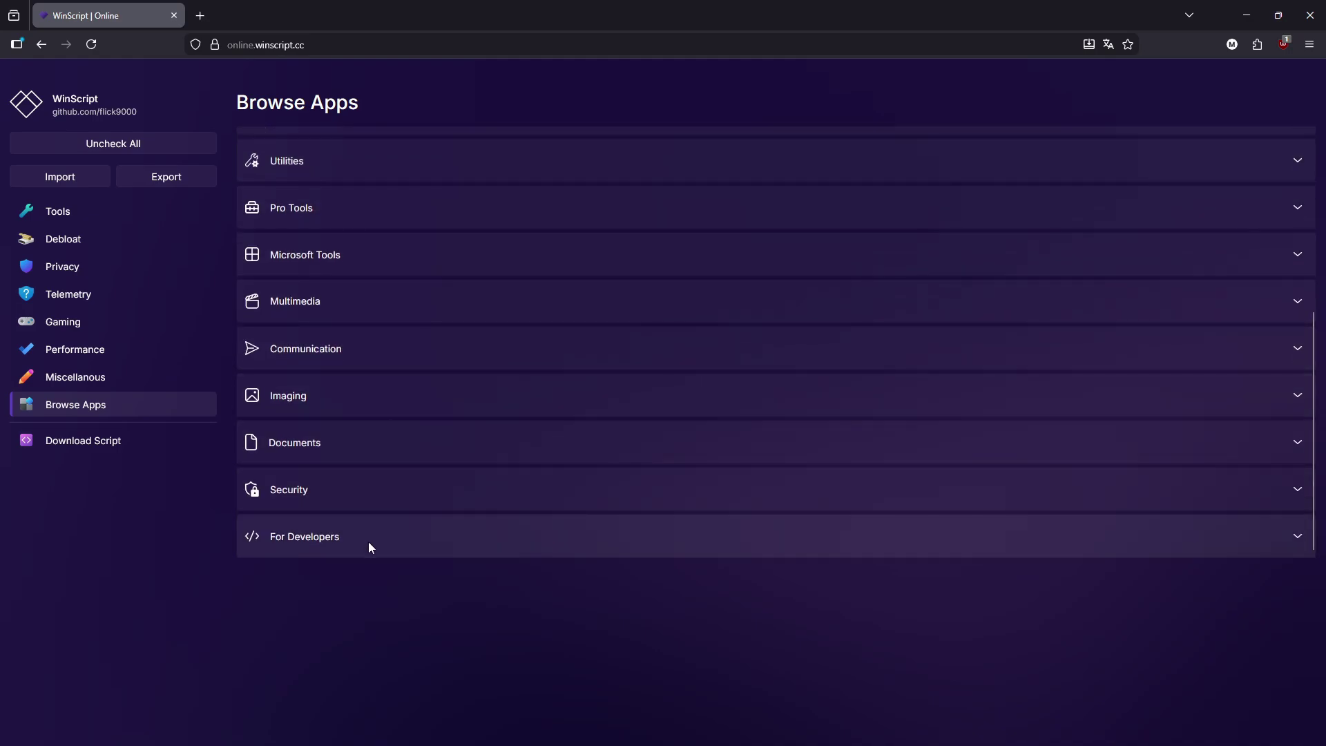
left_click(347, 493)
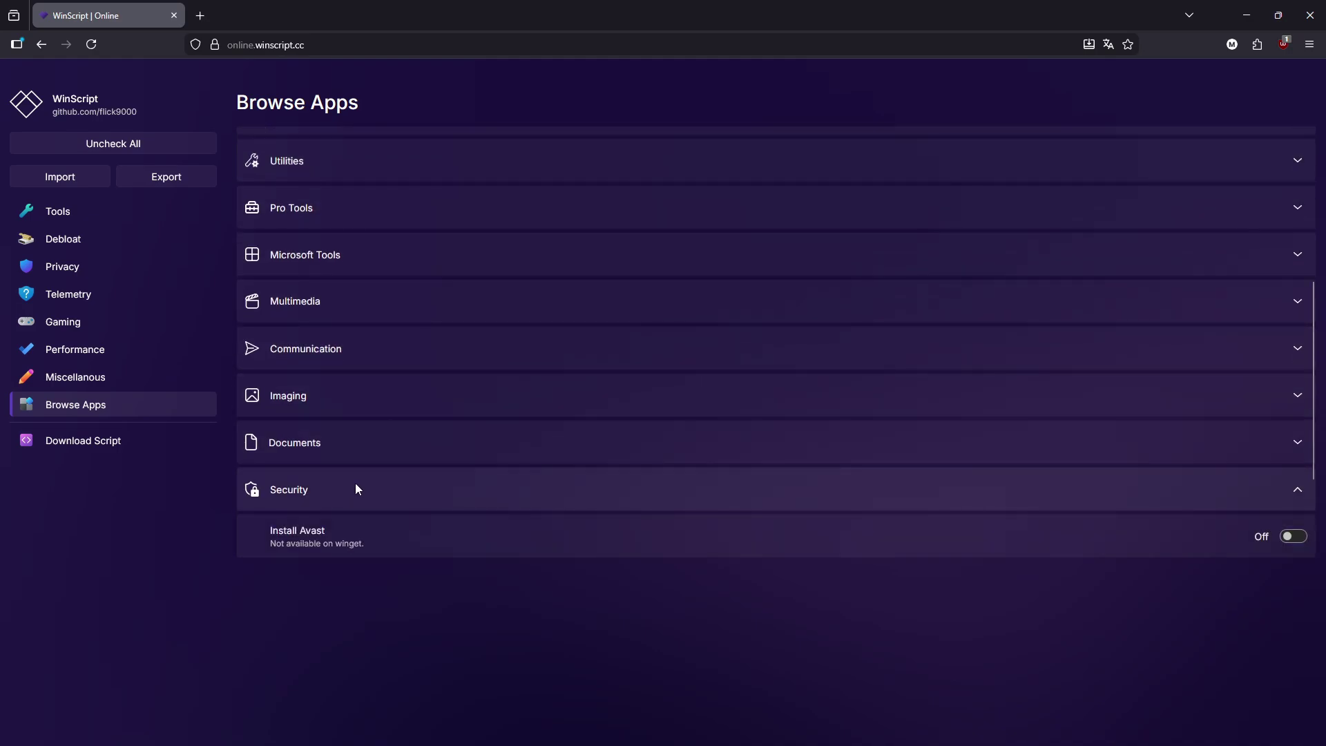
left_click(357, 489)
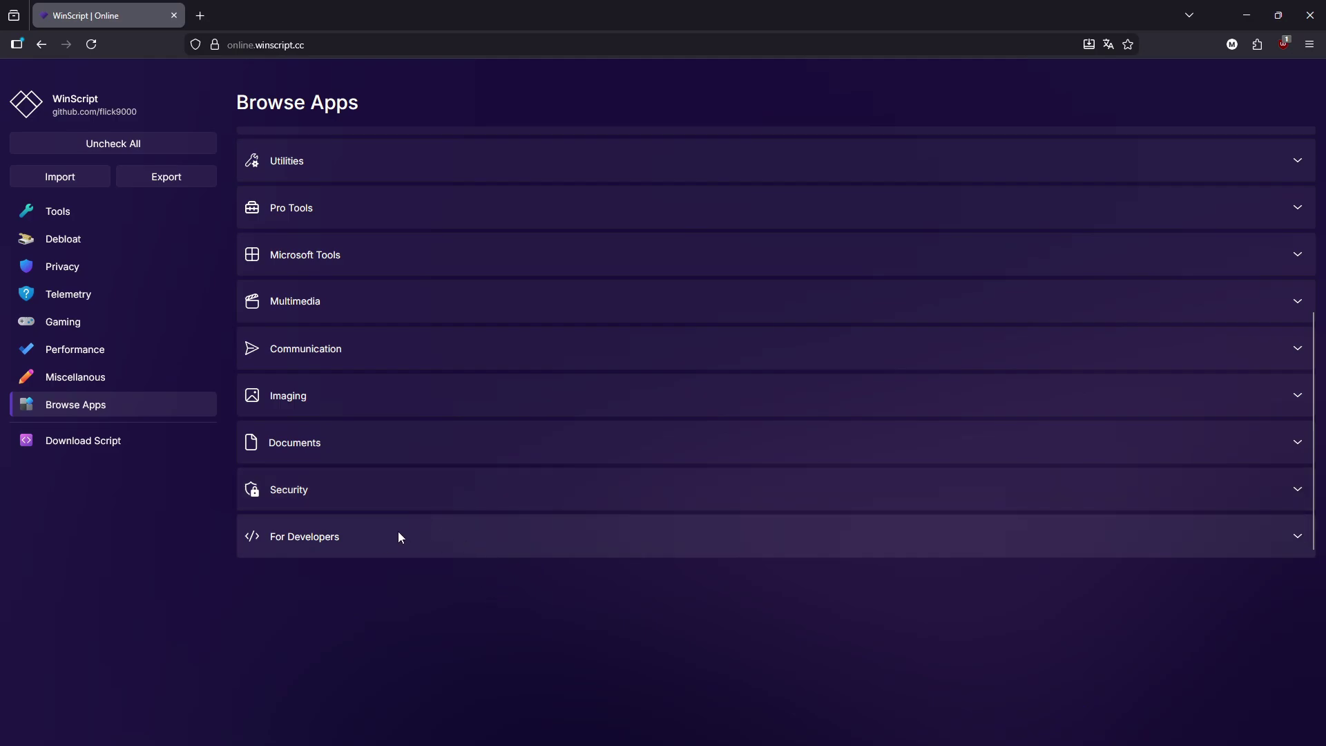
- Open the Download Script page and read the generated script through to its end
left_click(113, 447)
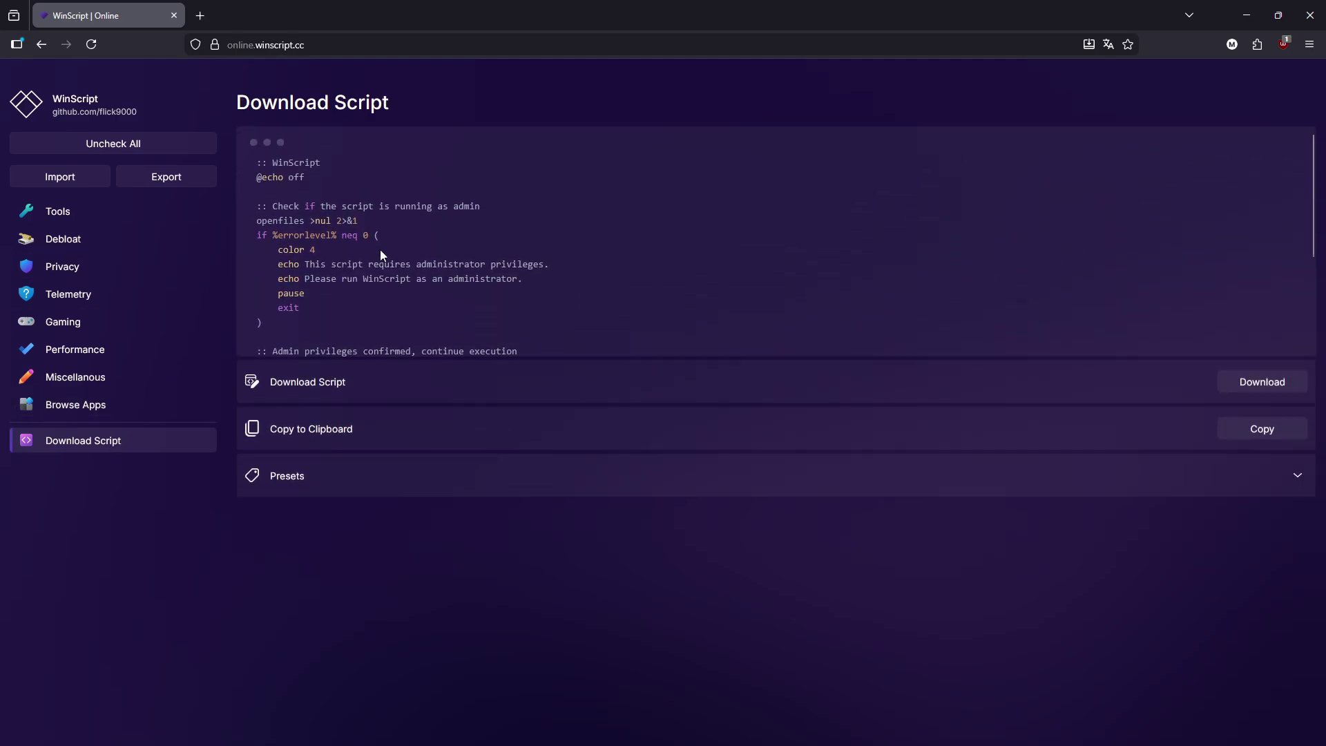
scroll(338, 218, "down", 3)
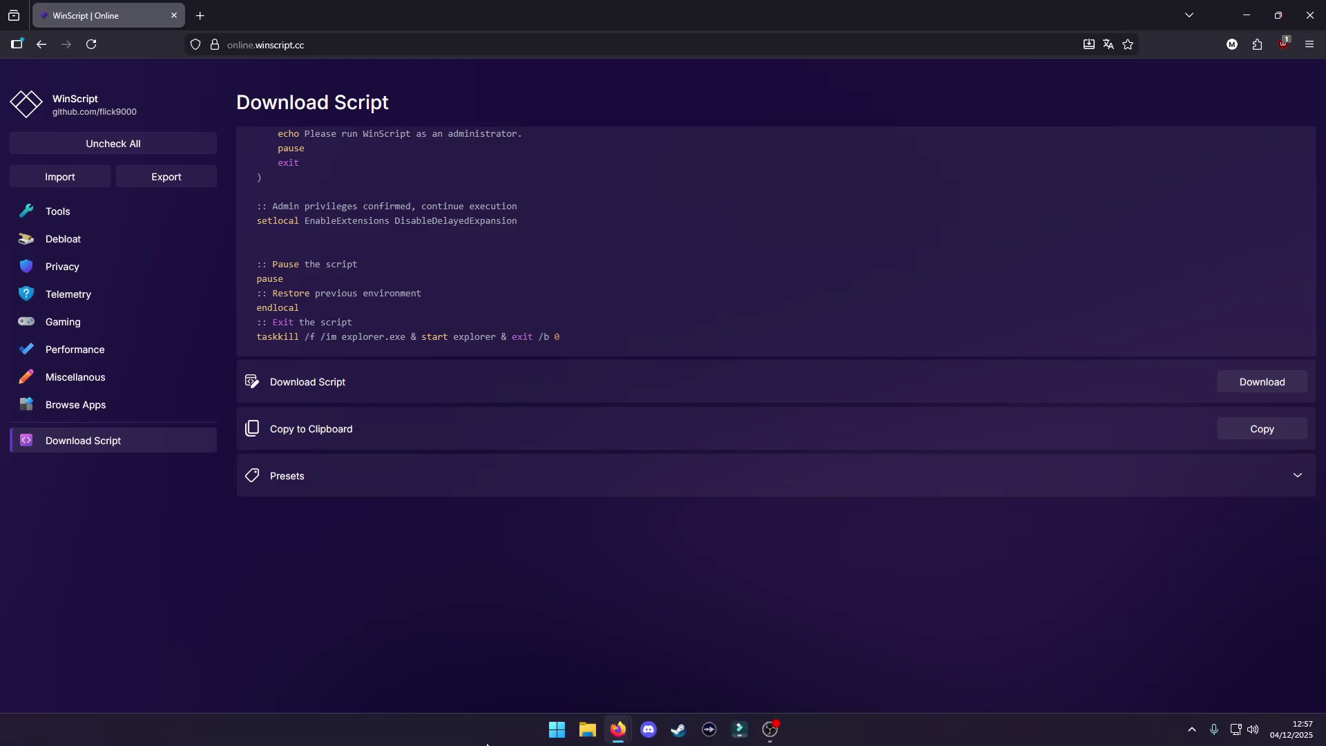
- Open a Windows PowerShell window and close it again without running a command
left_click(557, 730)
type("pow")
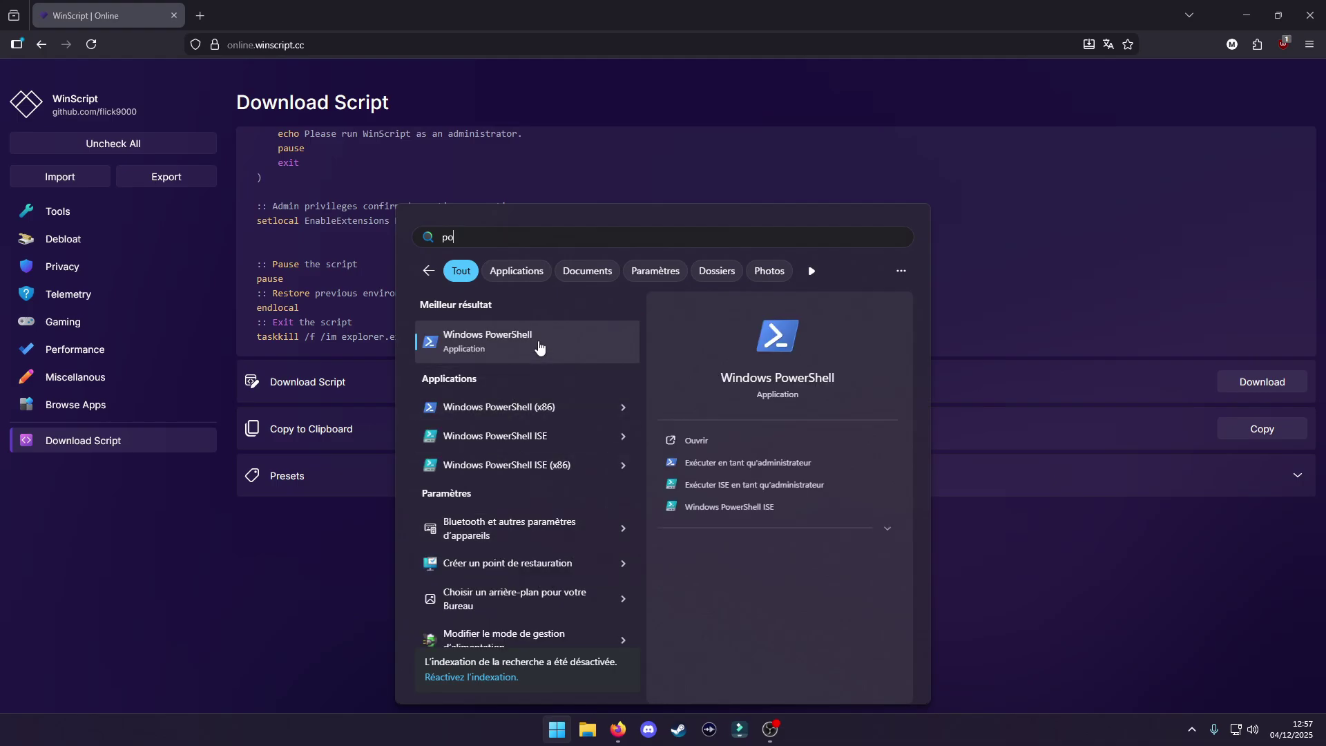
key("Return")
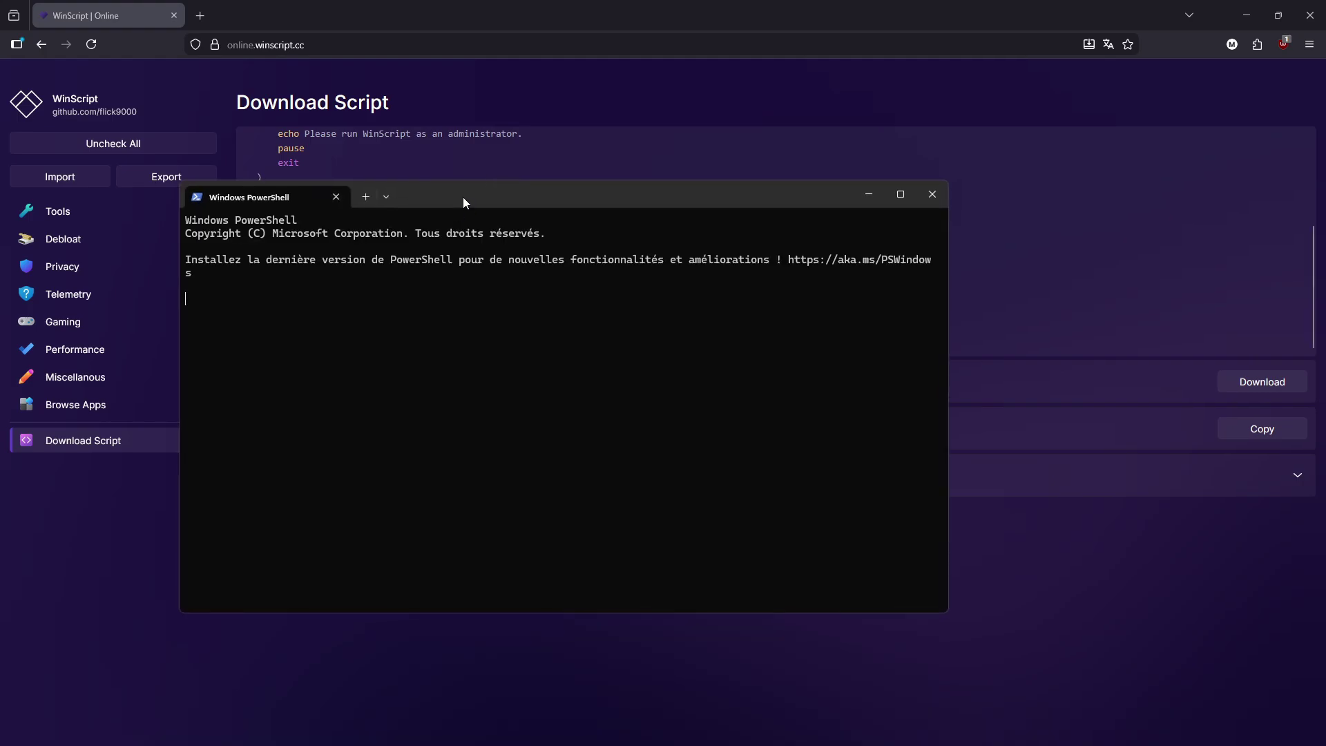
left_click_drag(464, 199, 550, 40)
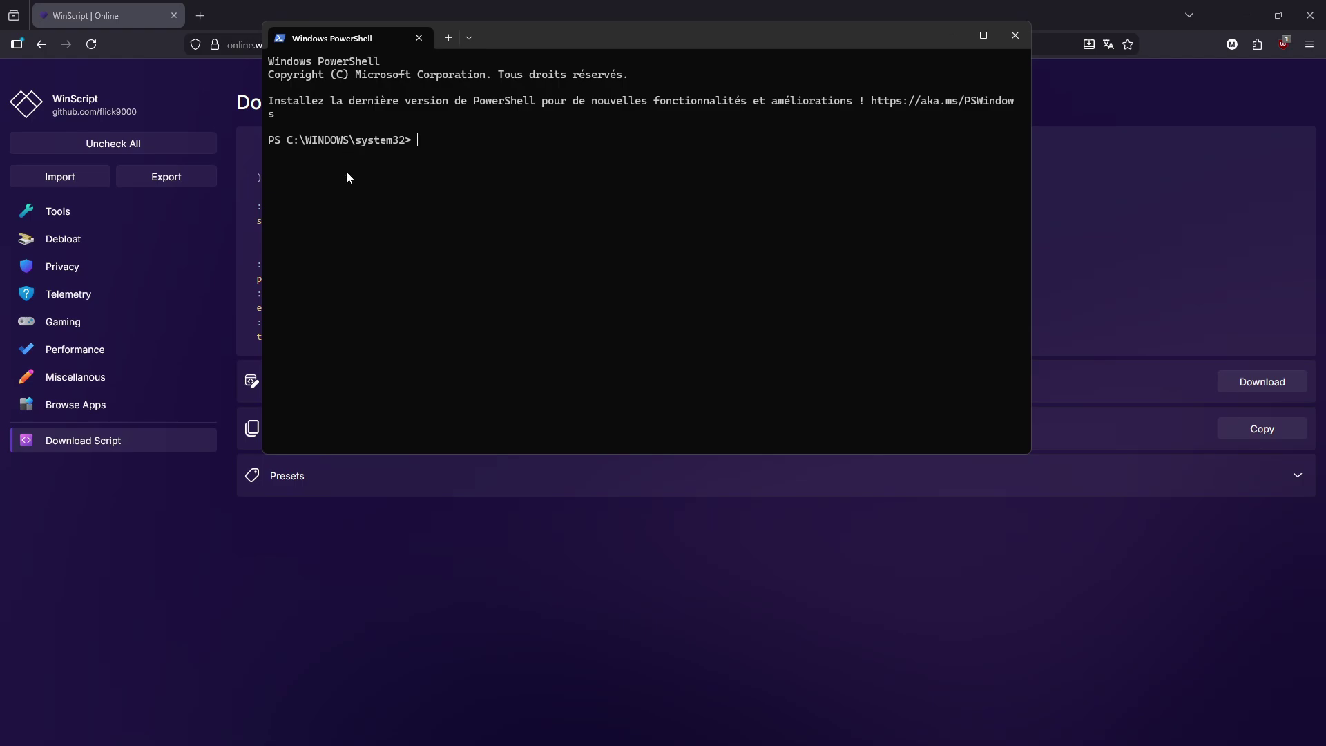
left_click(424, 673)
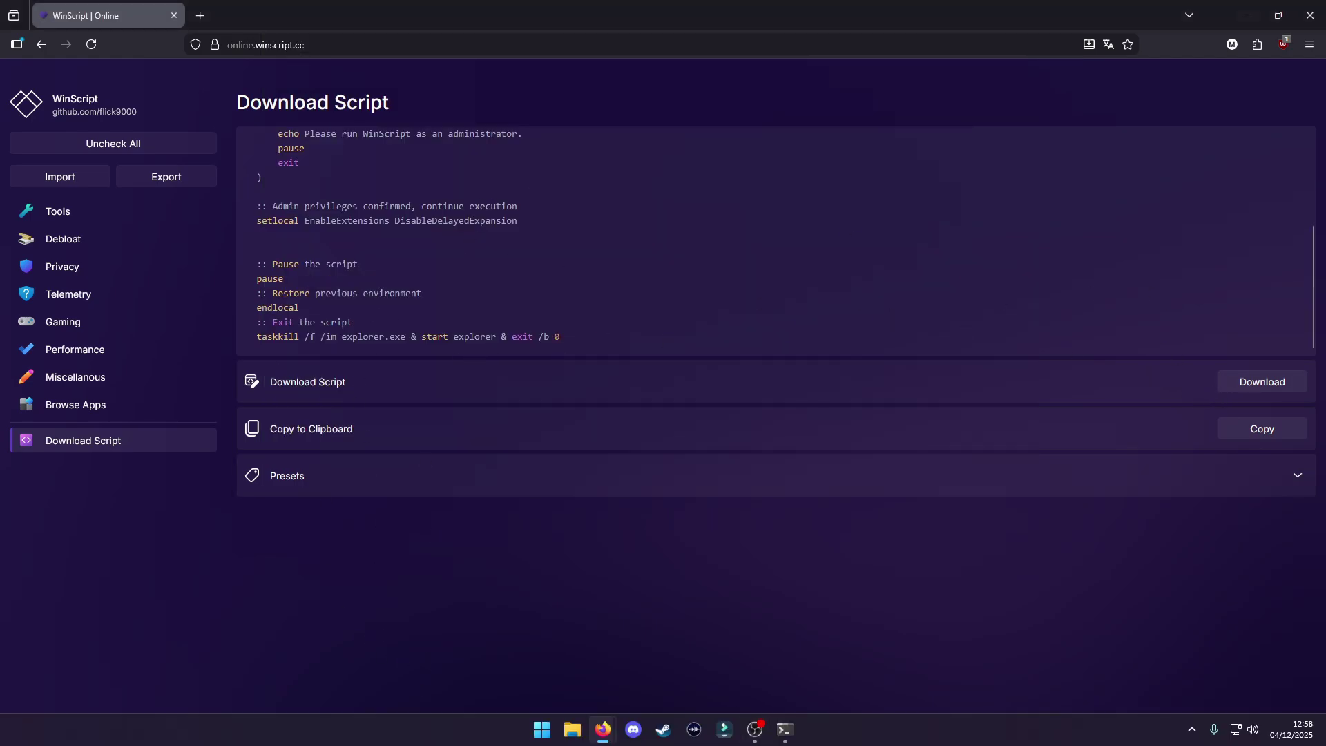
left_click(785, 730)
left_click(1015, 36)
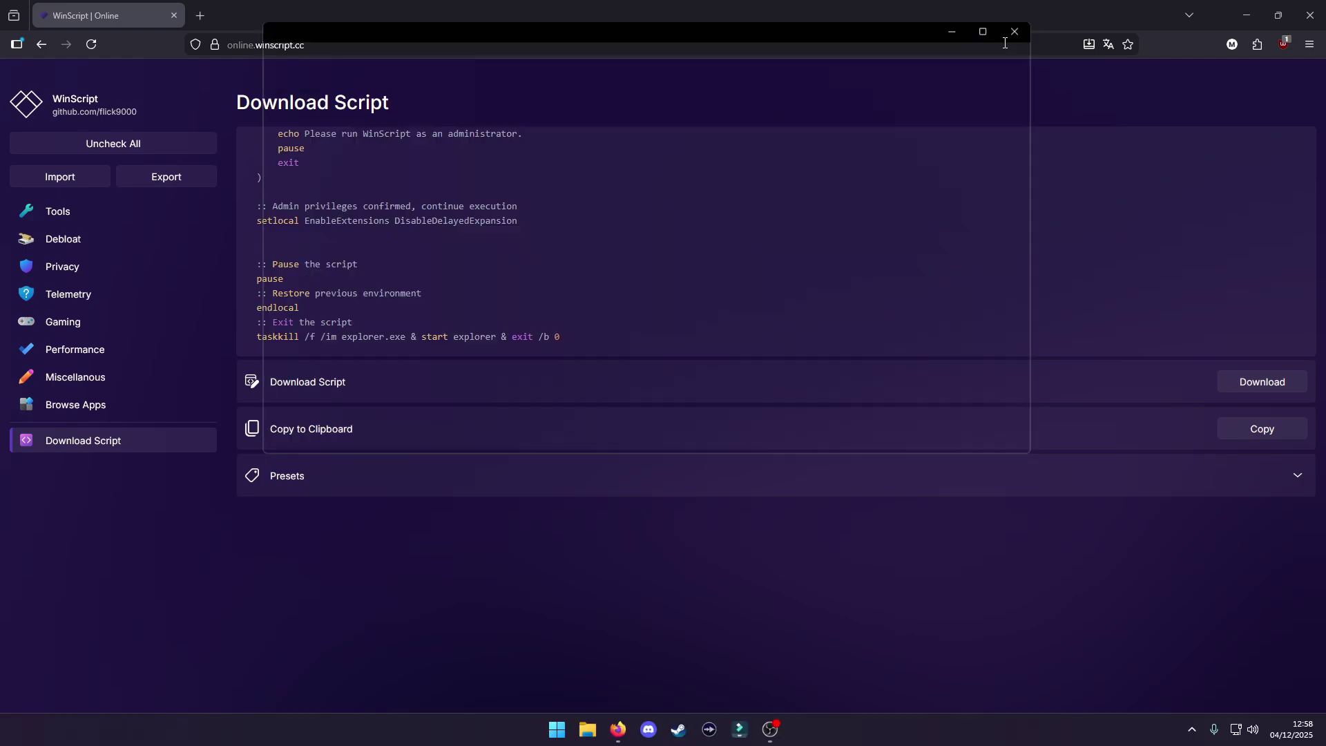